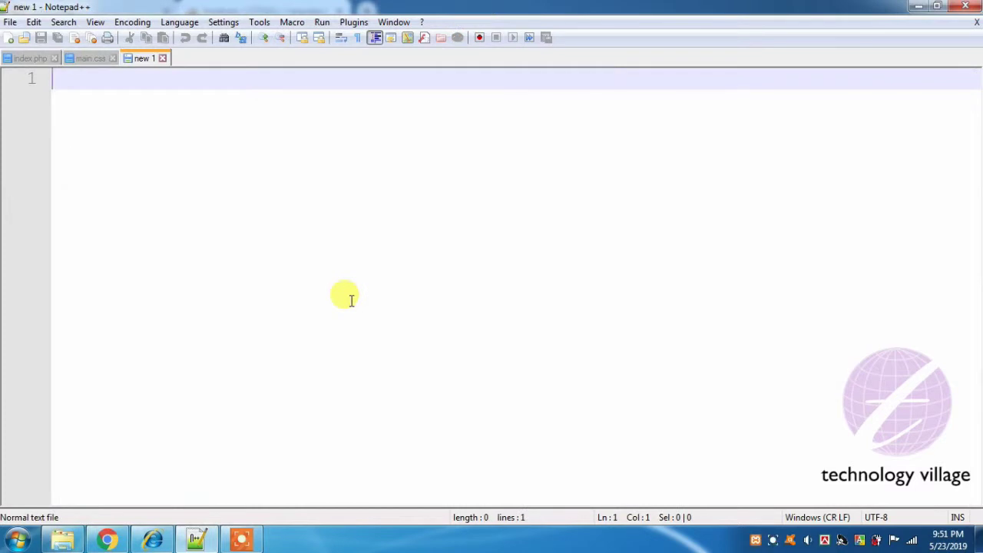
Step: List the field names id, sitename and sitelogo on separate lines of the empty document
type("id")
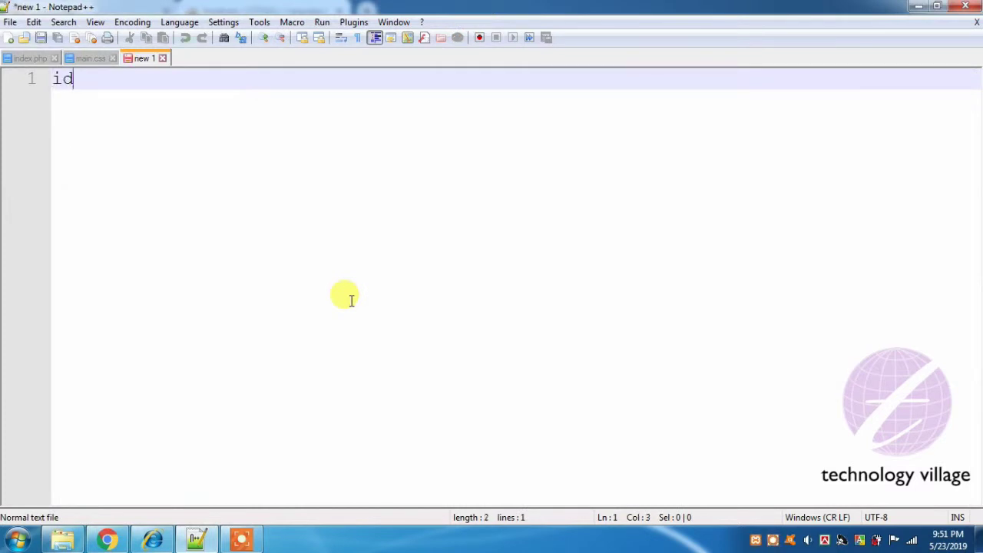
key("Return")
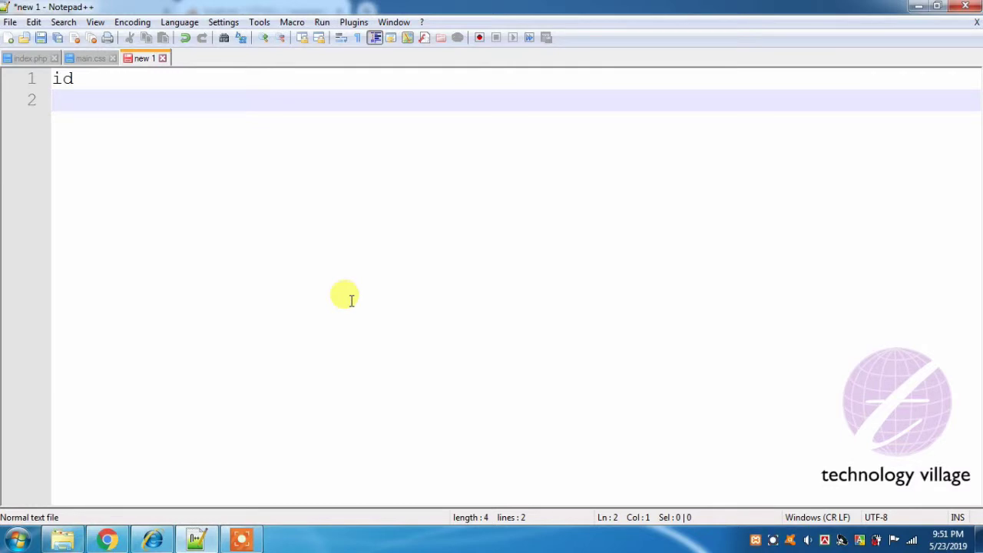
type("sitename")
key("Return")
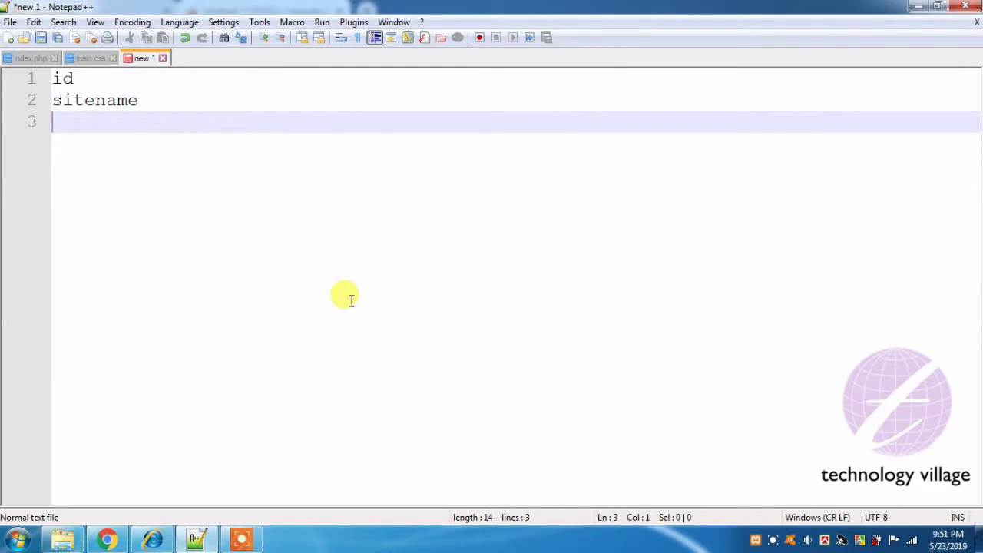
type("sitelogo")
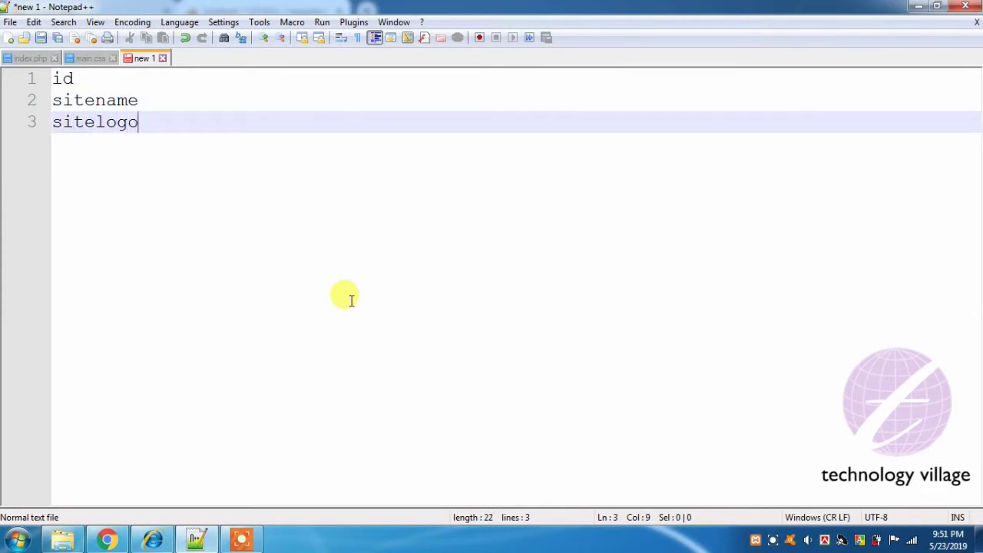
key("Return")
Step: Add the field names details, country and status on separate lines below sitelogo
type("de")
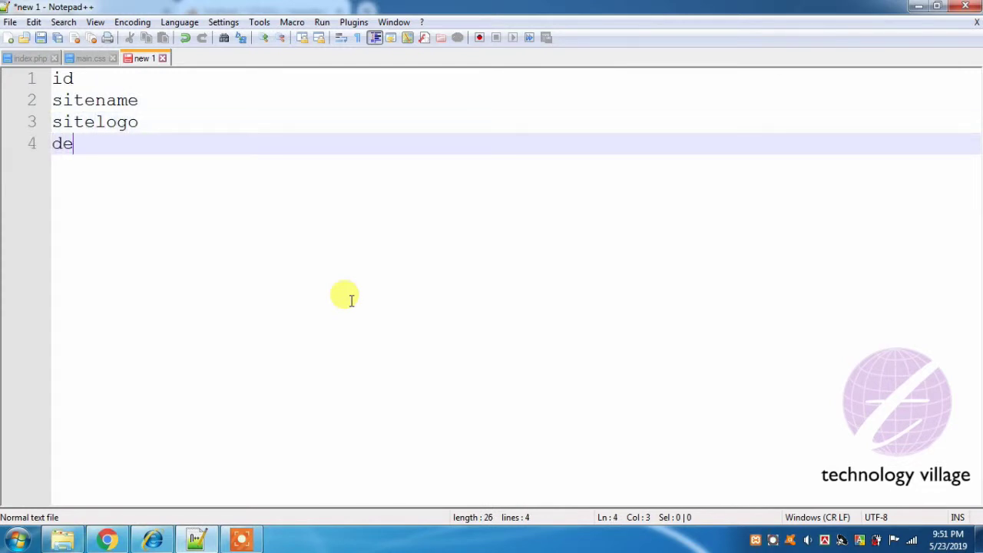
type("tails")
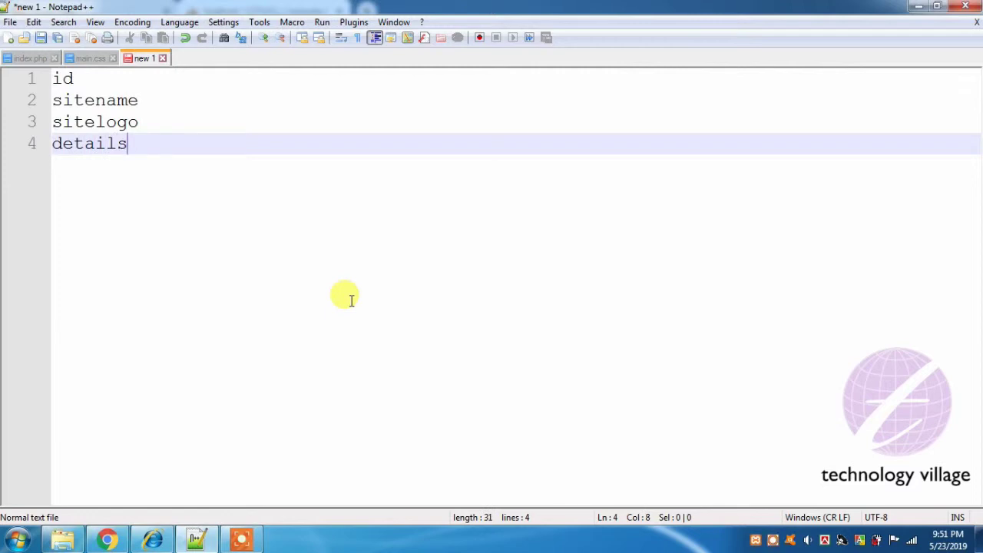
key("Return")
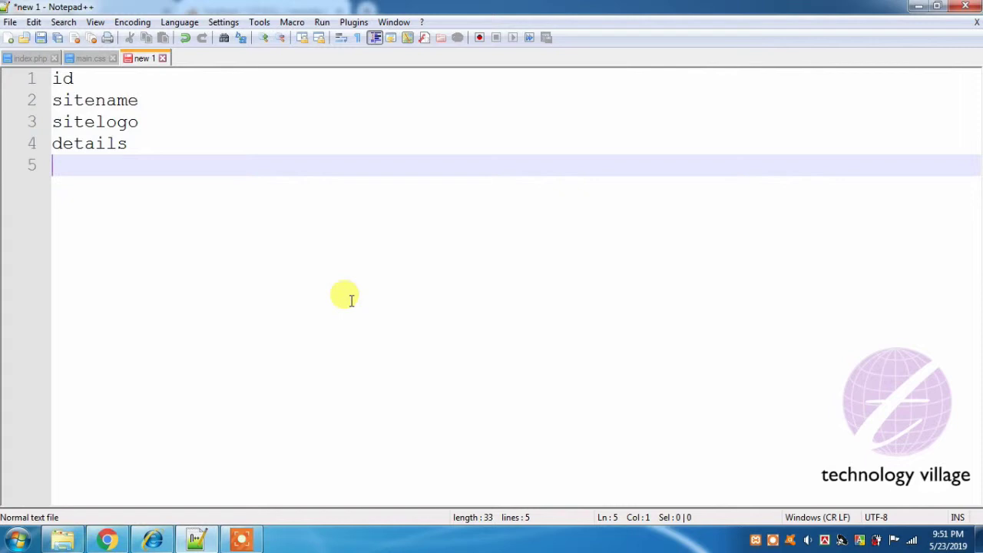
type("country")
key("Return")
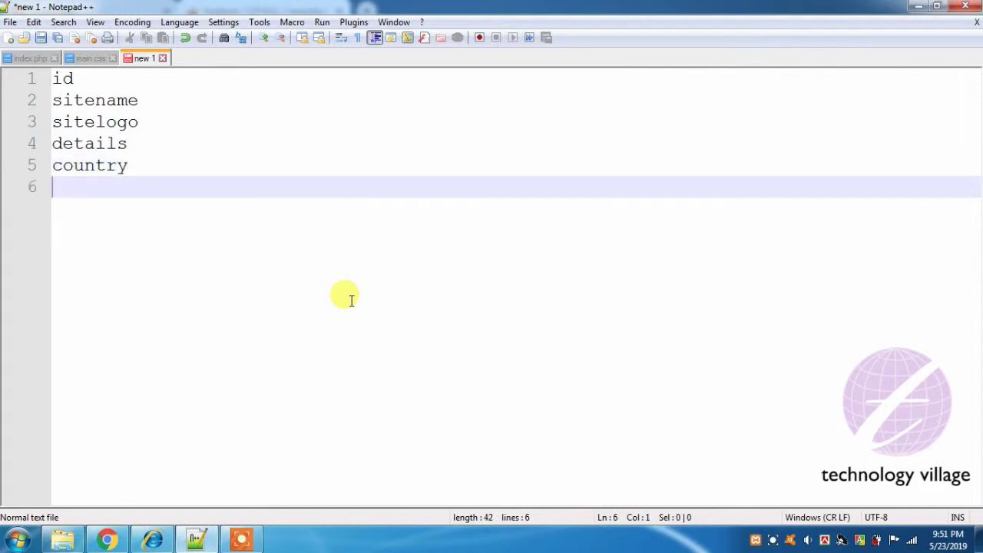
type("s")
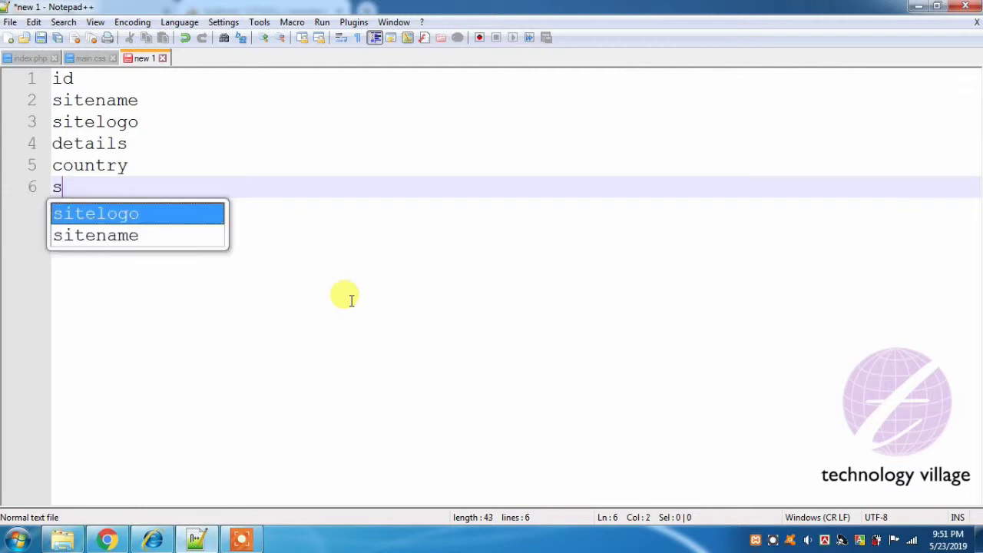
type("tatus")
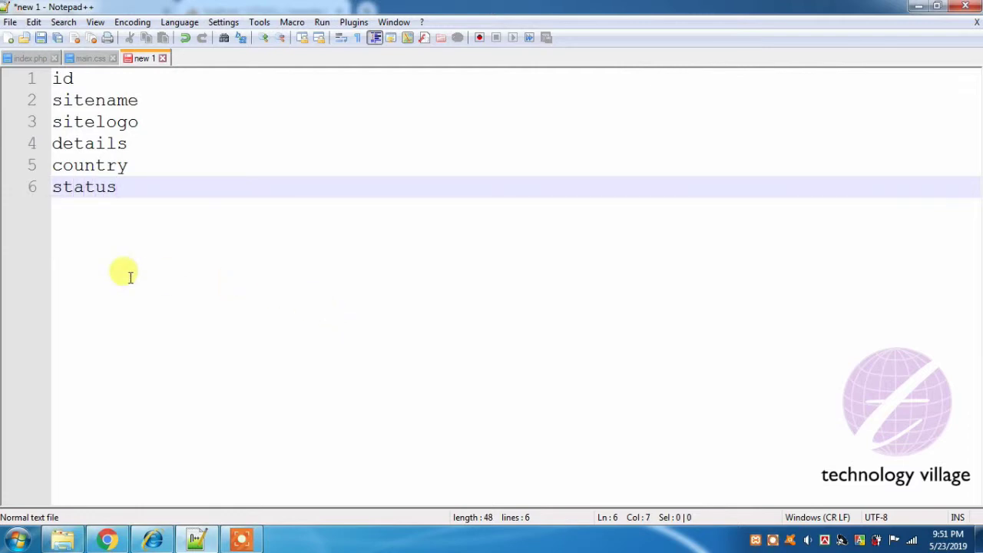
left_click(83, 189)
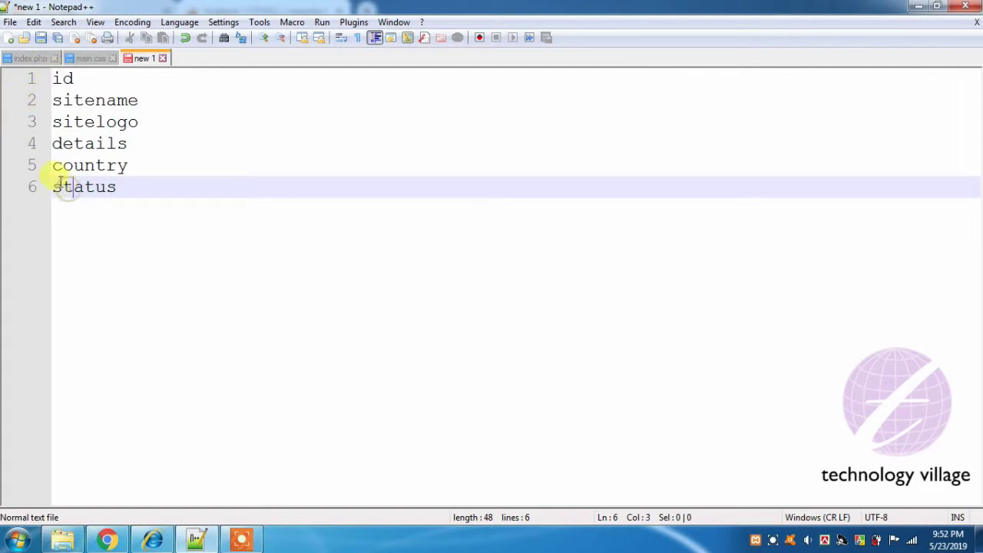
Step: Switch to phpMyAdmin in Chrome and start creating the newssite table with 6 columns
left_click(106, 540)
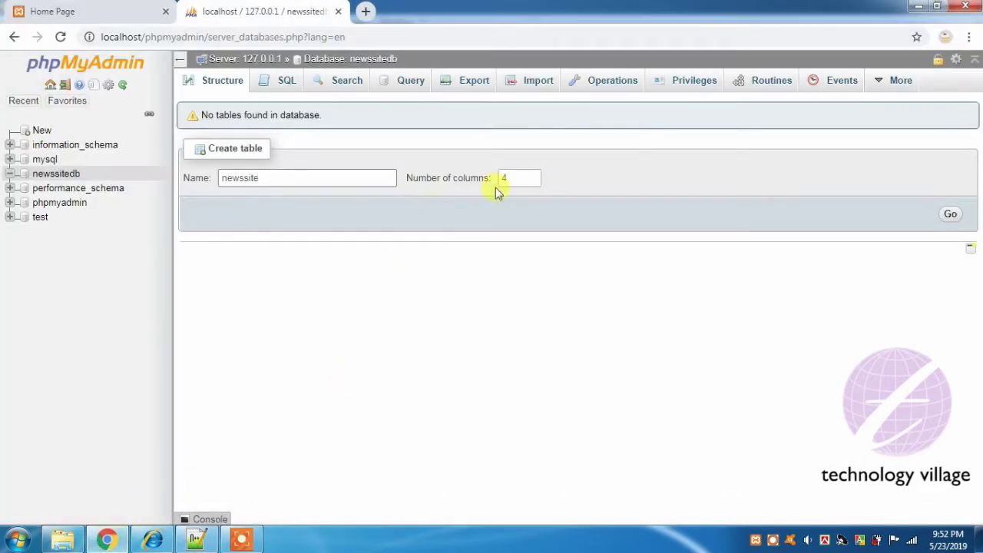
left_click(532, 174)
left_click(531, 175)
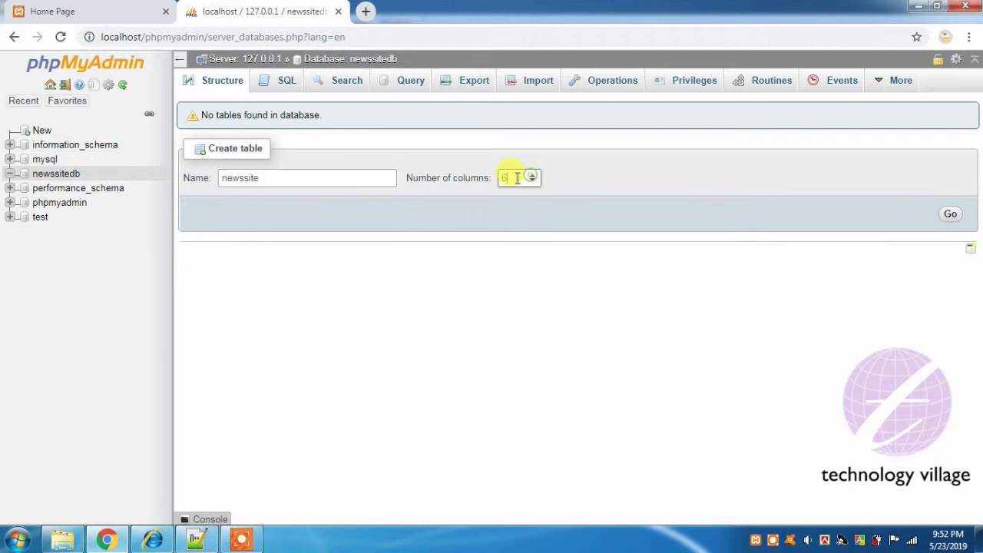
left_click(951, 216)
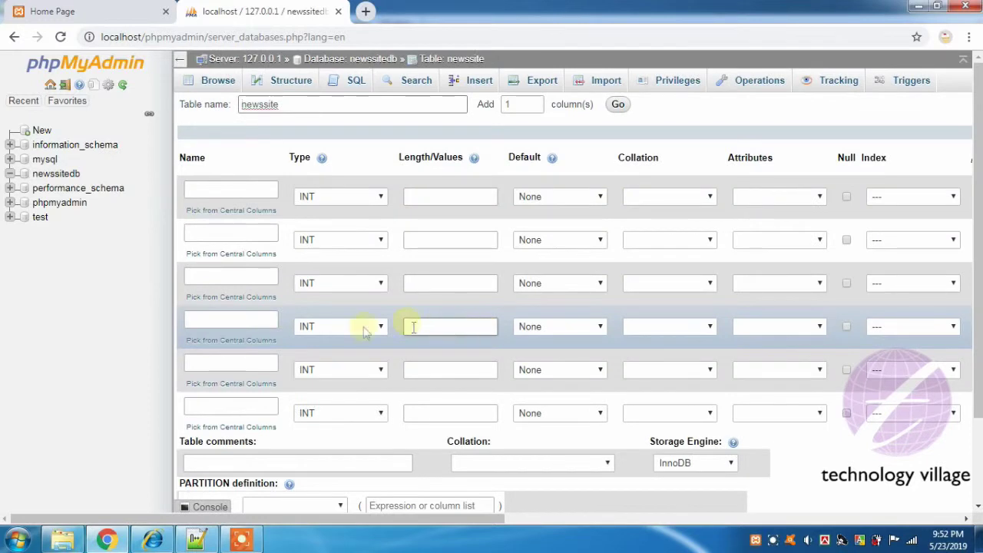
Step: Name the first three columns of the newssite table id, sitename and sitelogo
left_click(211, 187)
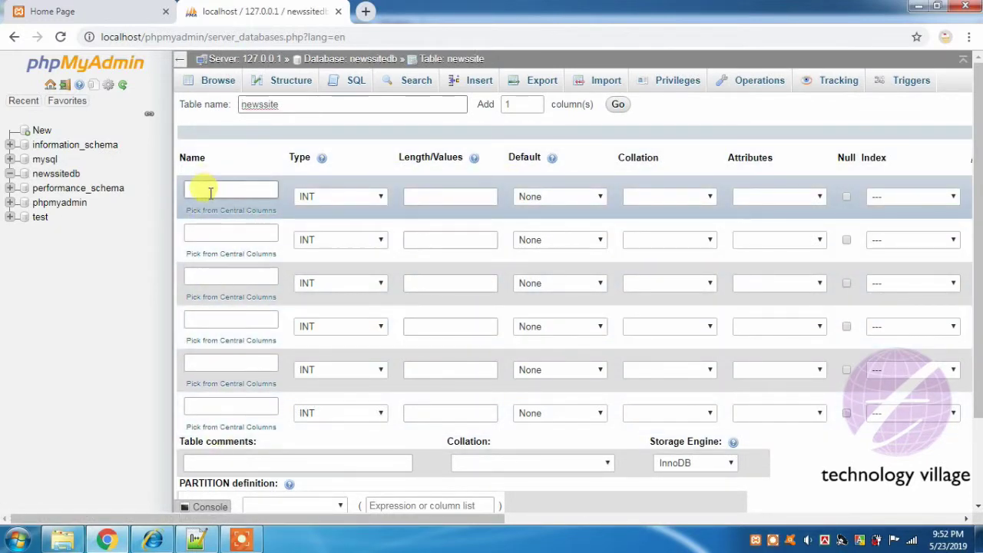
type("id")
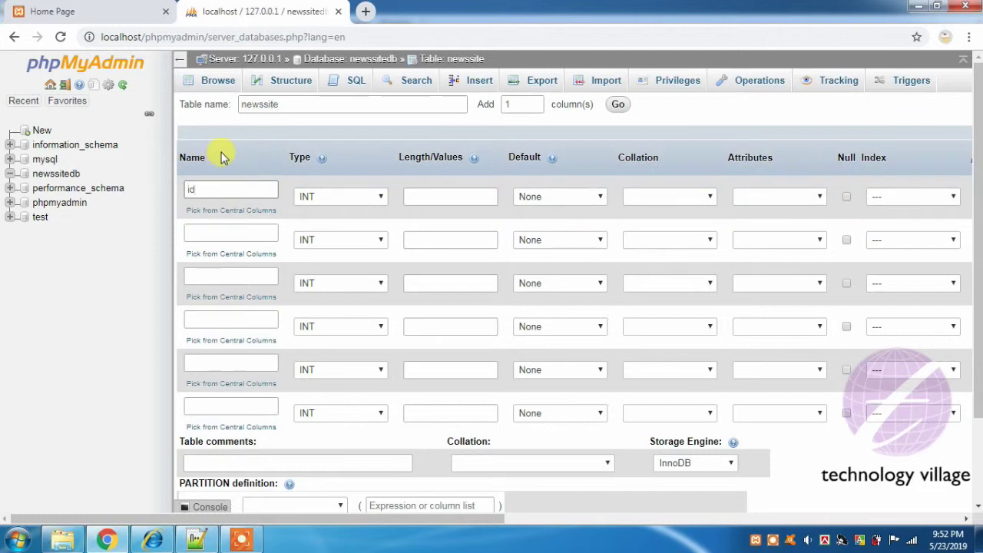
left_click(227, 236)
type("sitename")
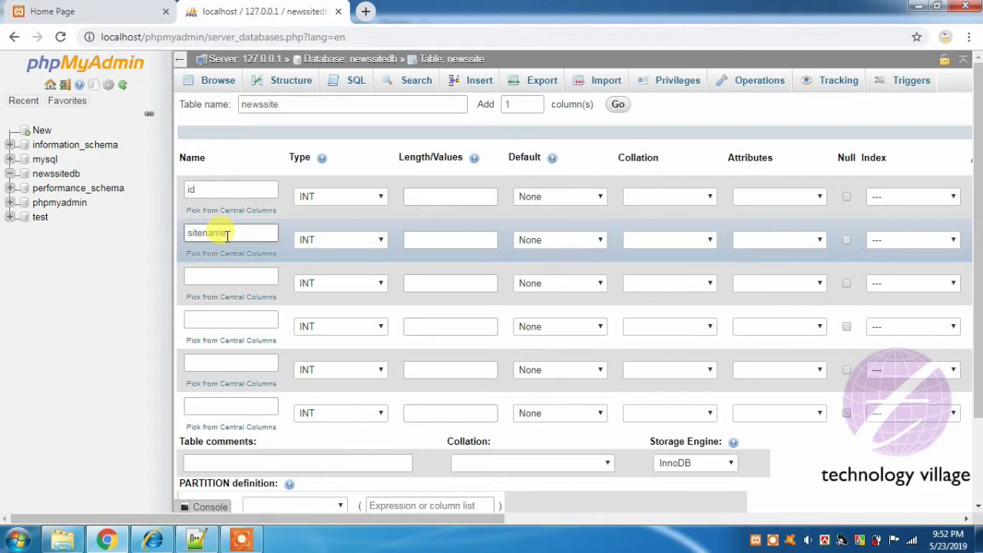
left_click(237, 277)
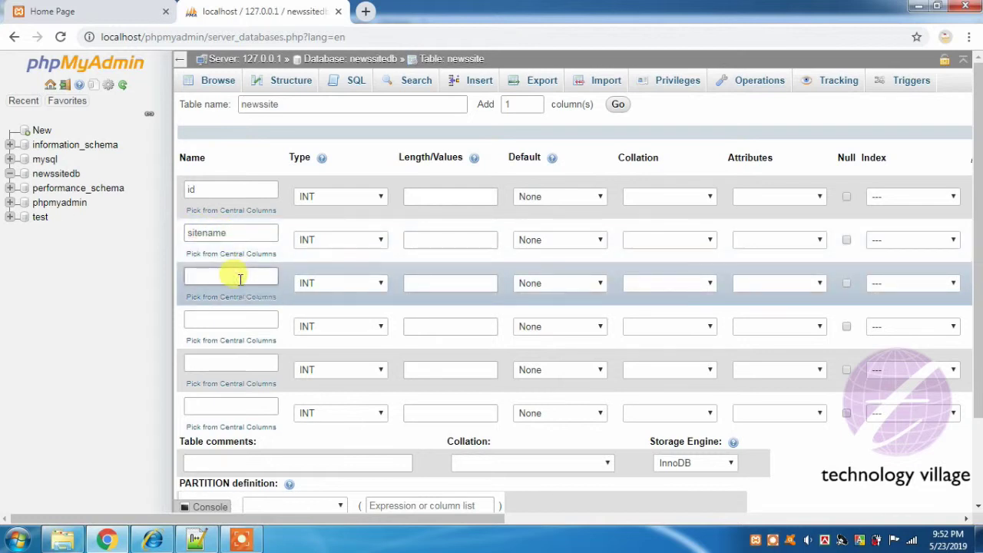
type("sitelogo")
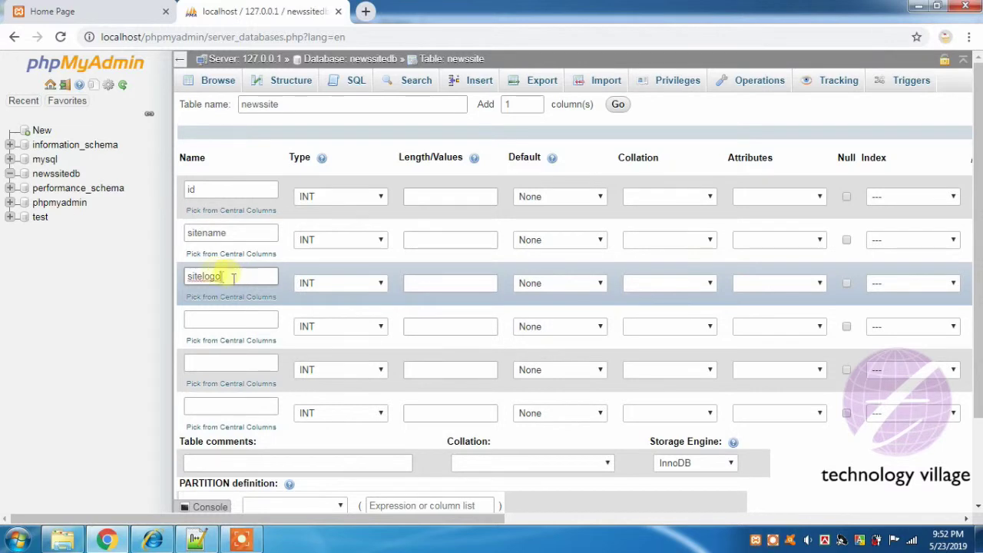
Step: Name the remaining three columns of the table details, country and status
left_click(232, 326)
type("details")
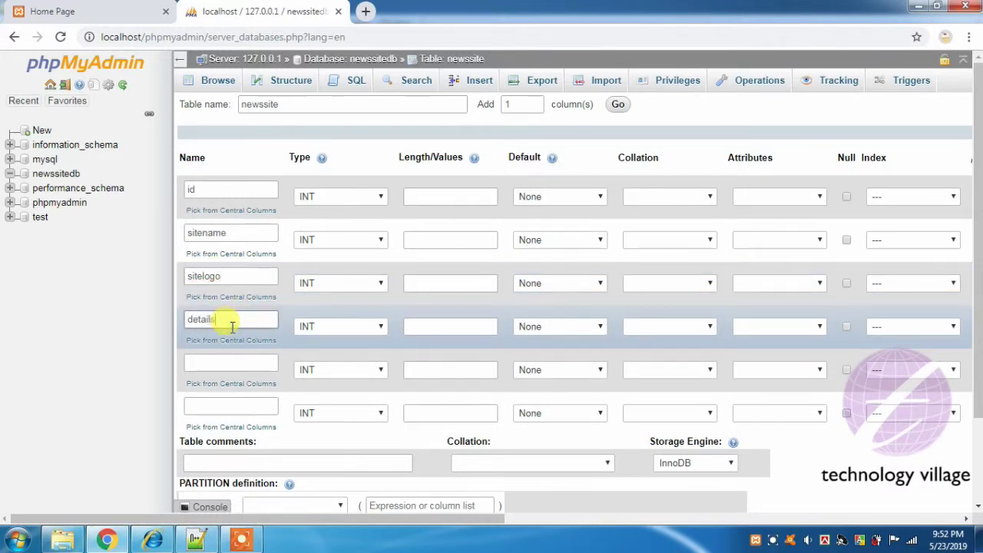
left_click(238, 361)
type("country")
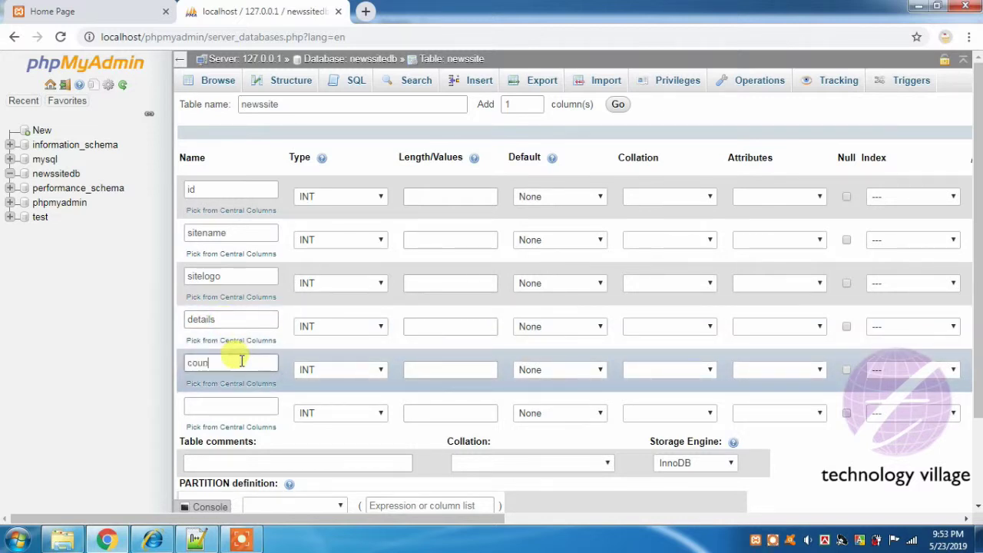
left_click(213, 401)
type("status")
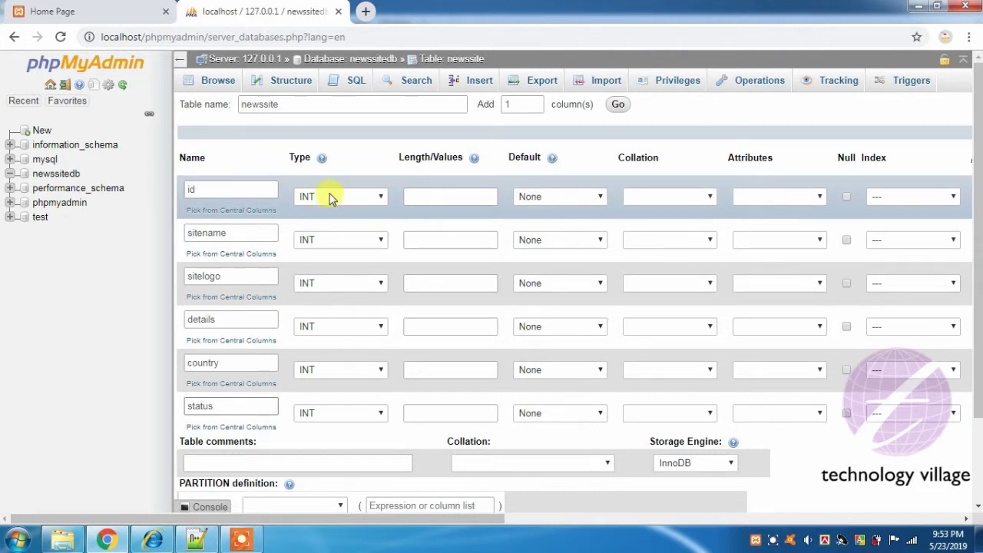
Step: Set the data type of the sitename, sitelogo, details, country and status columns to VARCHAR
left_click(338, 240)
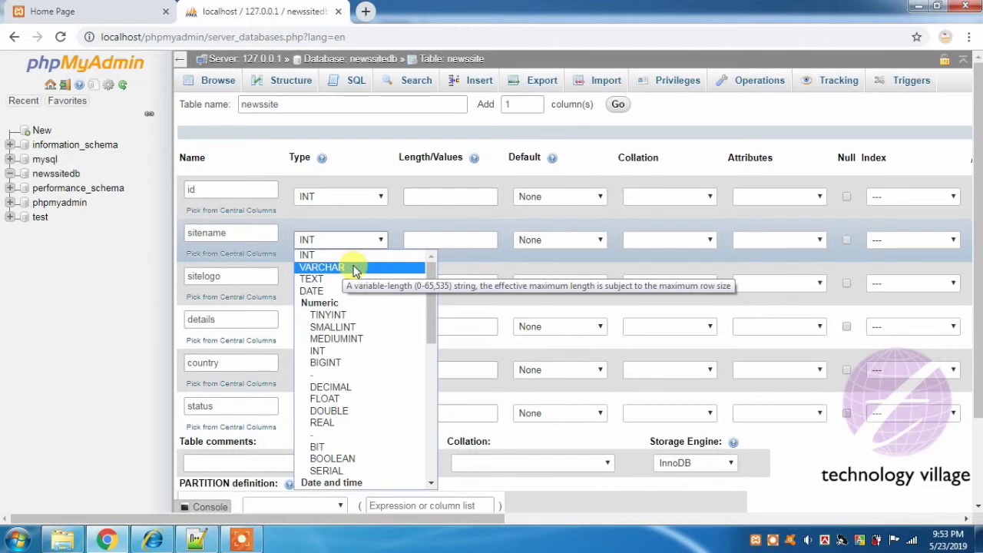
left_click(354, 268)
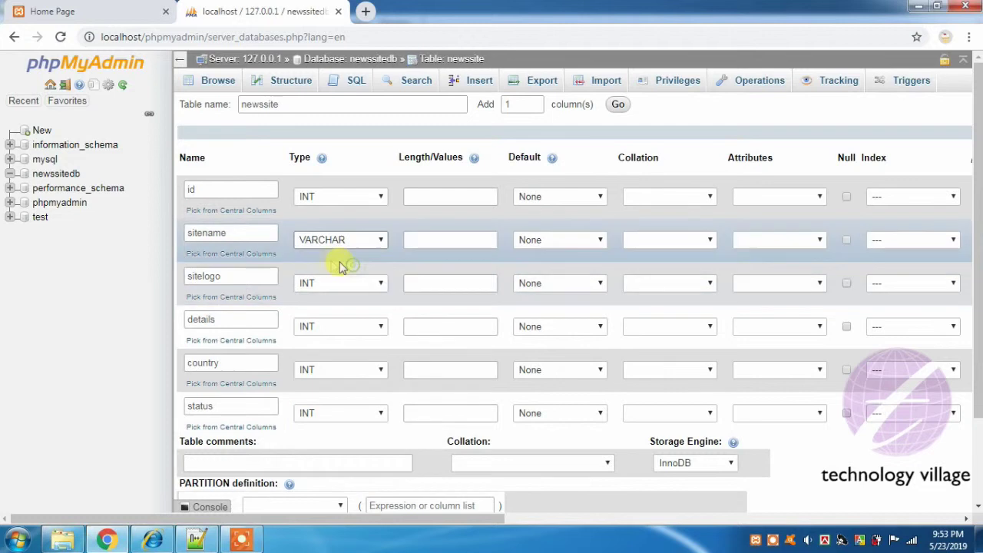
left_click(307, 282)
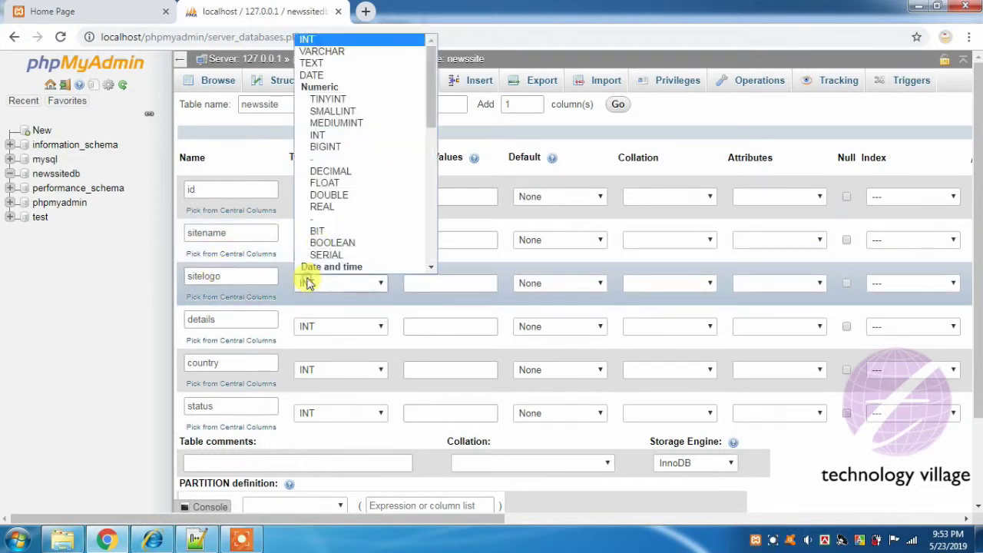
left_click(334, 52)
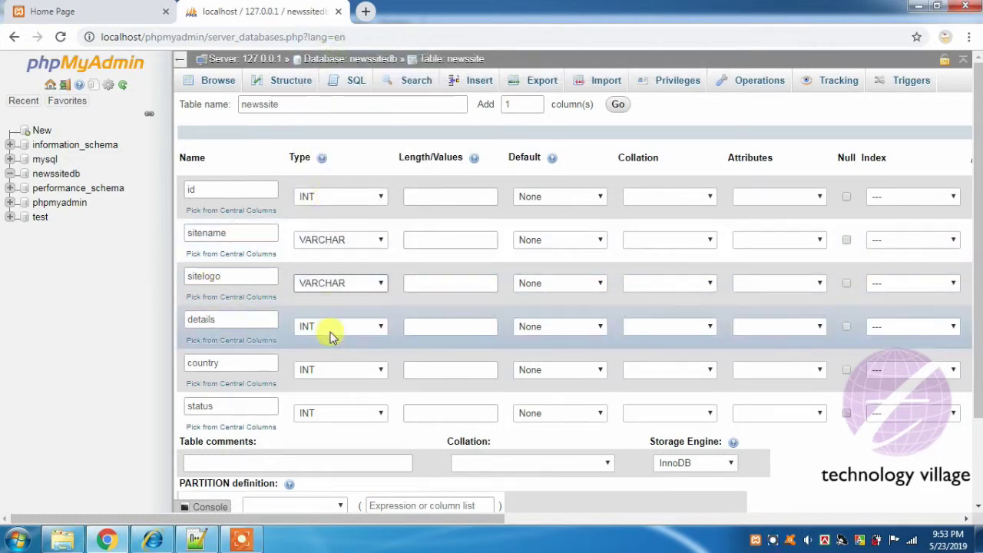
left_click(334, 324)
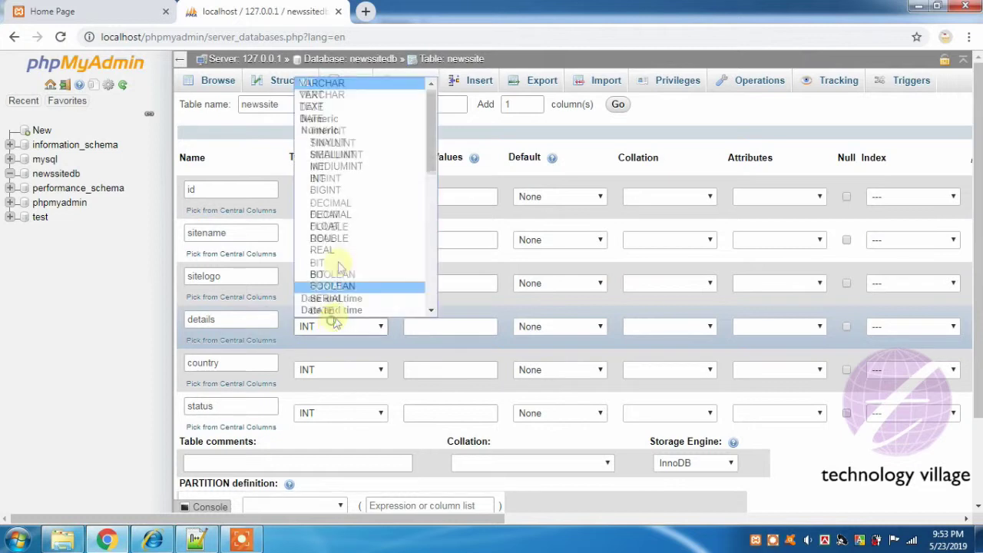
left_click(332, 83)
left_click(326, 369)
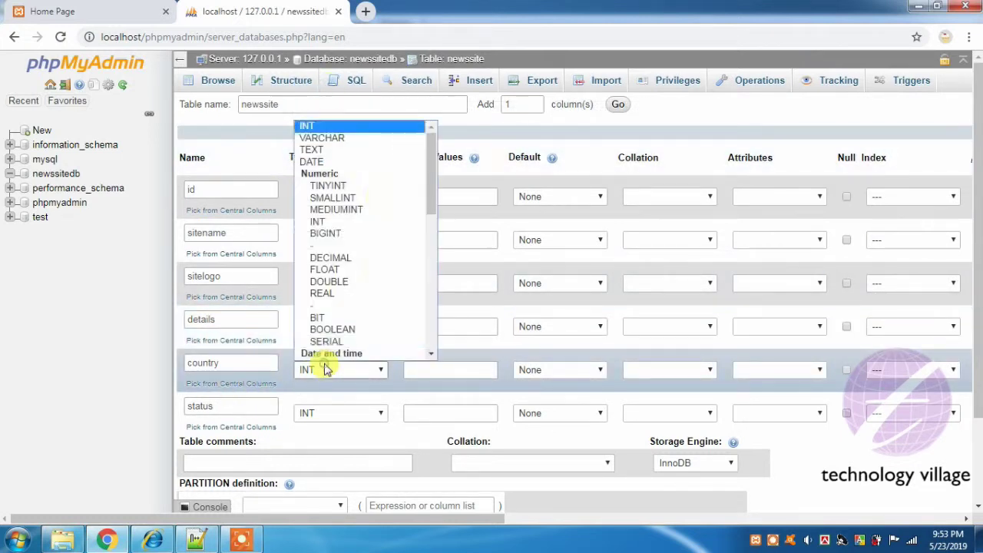
left_click(329, 139)
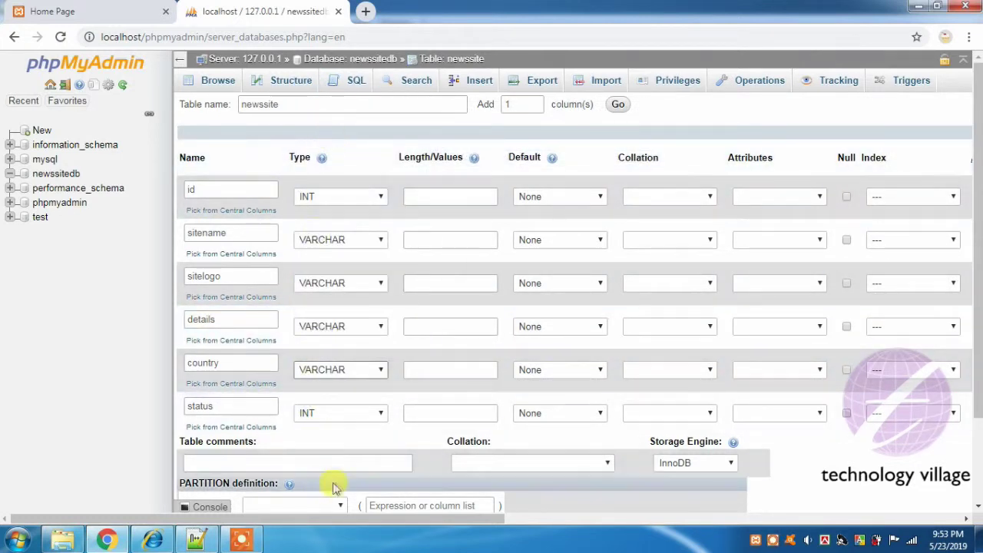
left_click(326, 416)
left_click(333, 182)
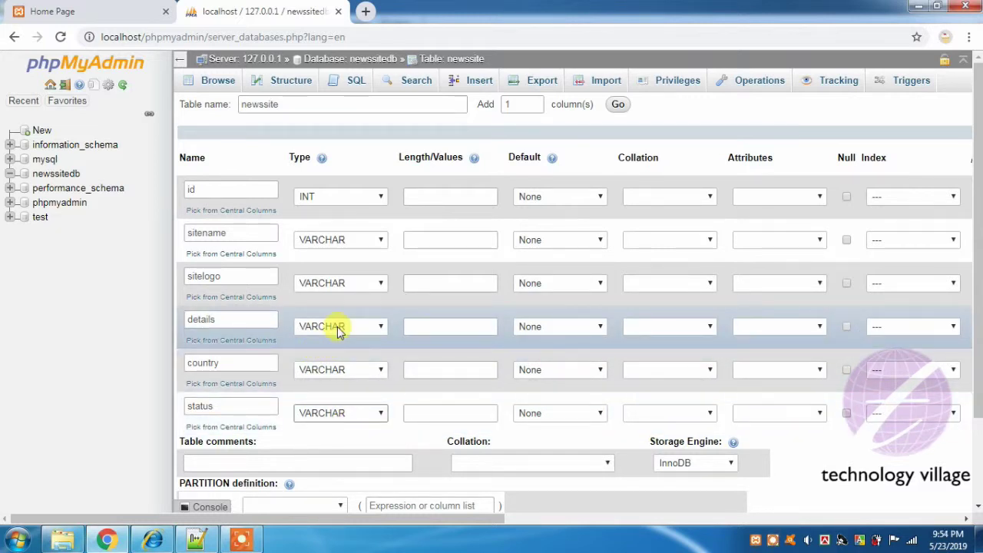
Step: Change the data type of the details column to MEDIUMTEXT
left_click(337, 326)
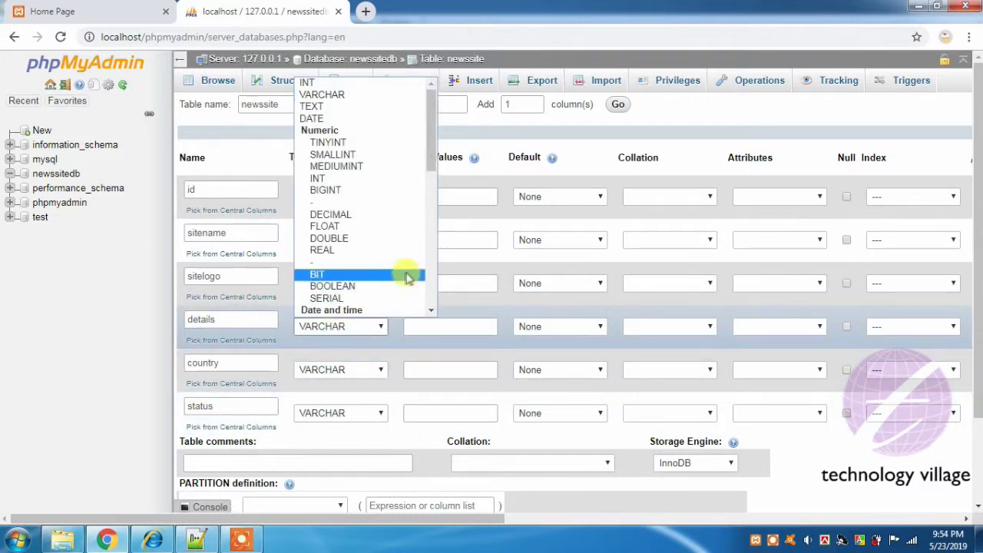
left_click(430, 271)
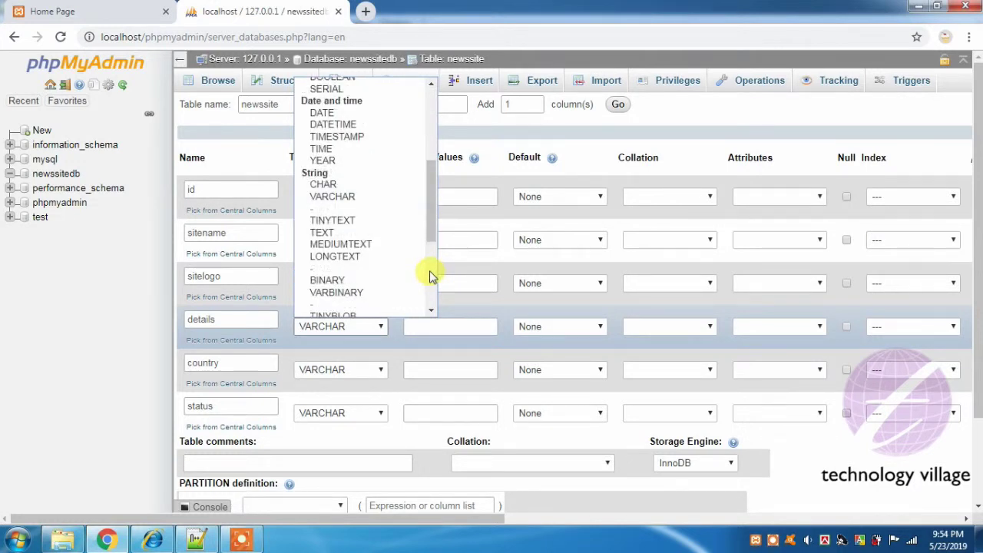
left_click(346, 246)
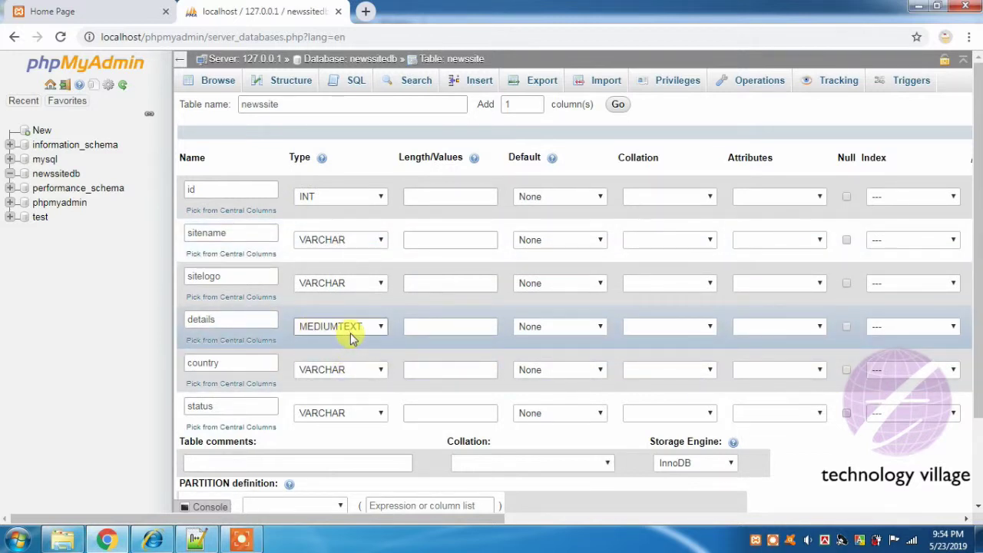
Step: Set the length of both the sitename and sitelogo columns to 100
left_click(434, 193)
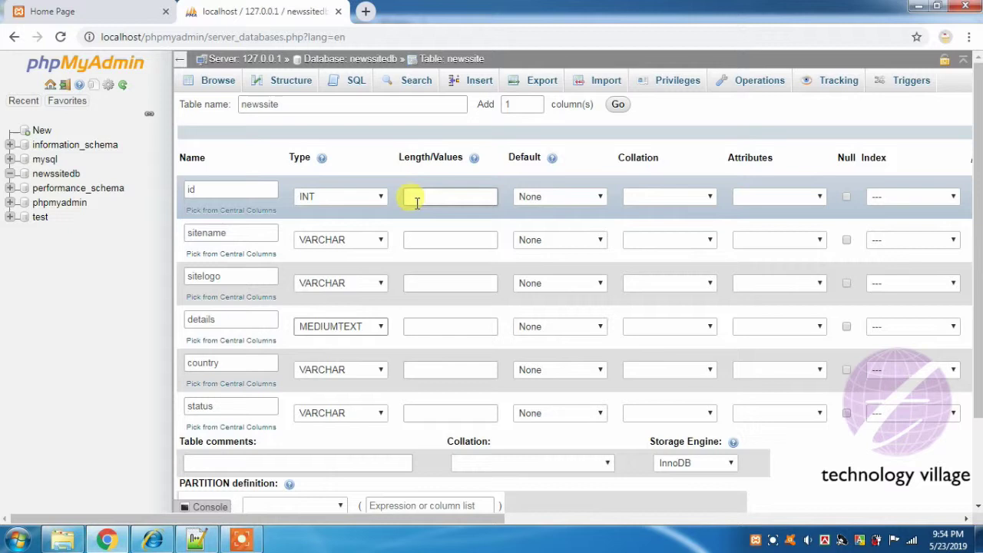
left_click(424, 244)
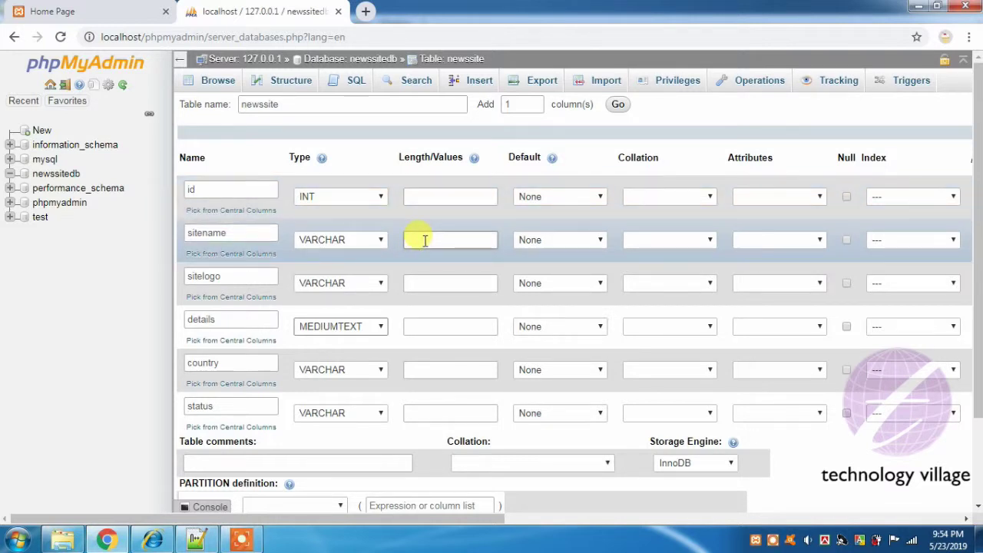
type("100")
left_click(444, 281)
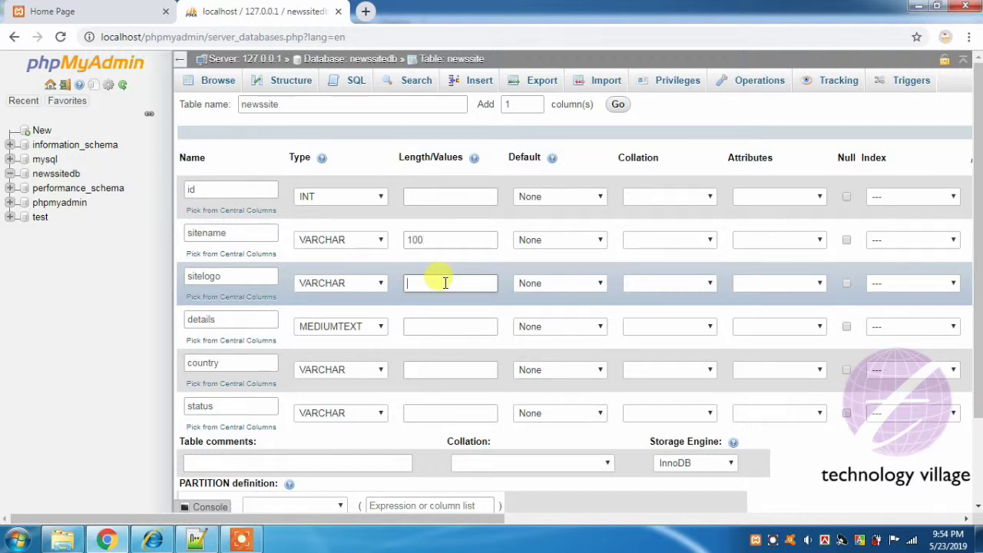
type("100")
Step: Set the length of the details column to 10000, country to 30 and status to 9
left_click(441, 326)
type("10000")
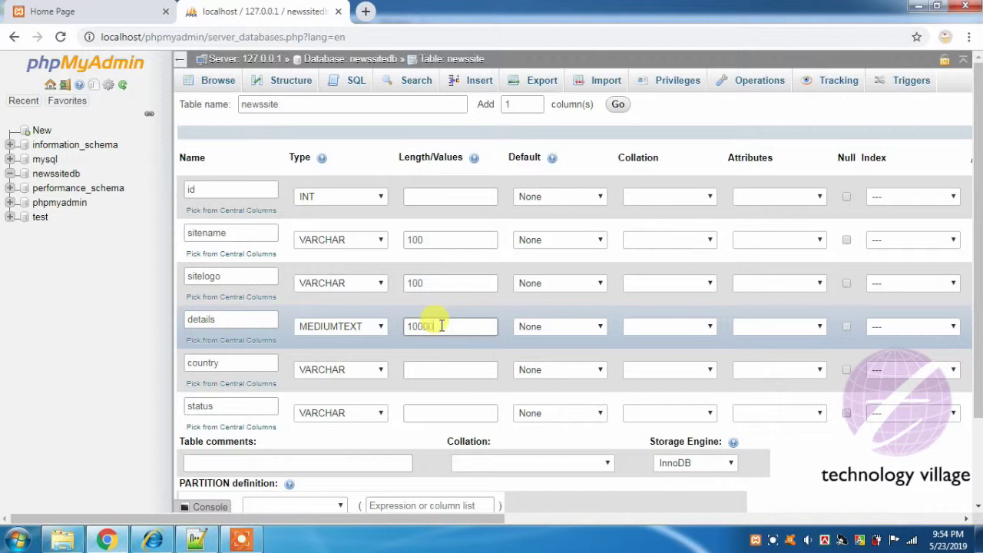
left_click(451, 367)
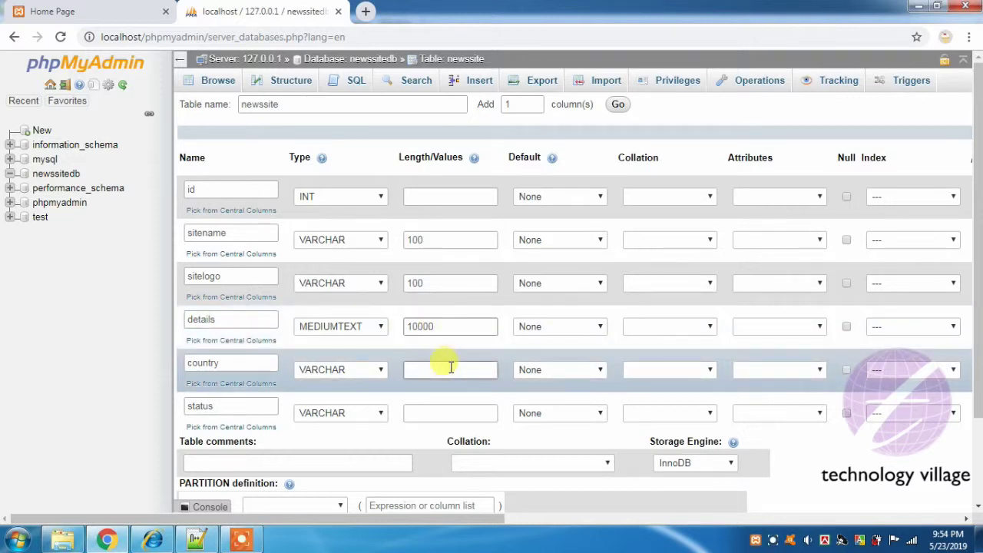
type("30")
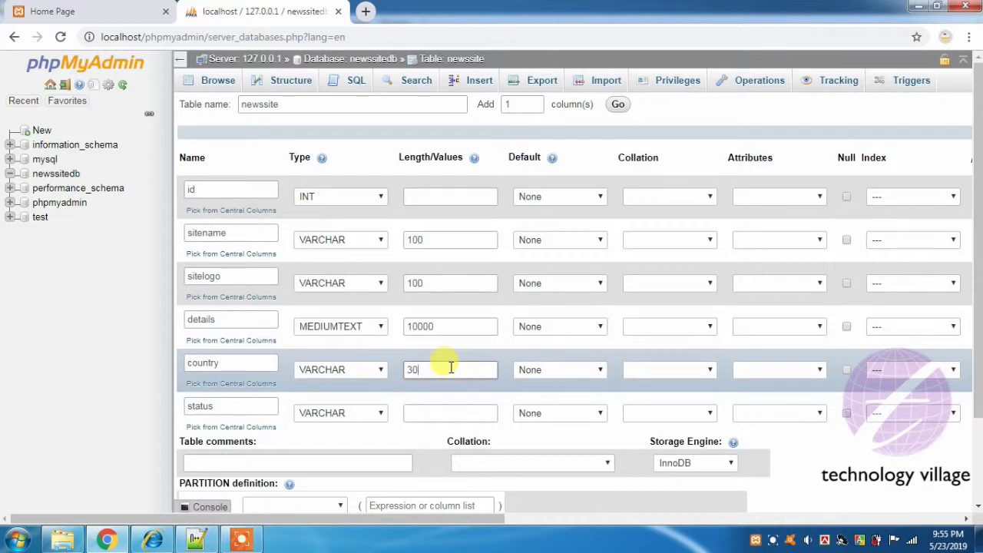
left_click(439, 410)
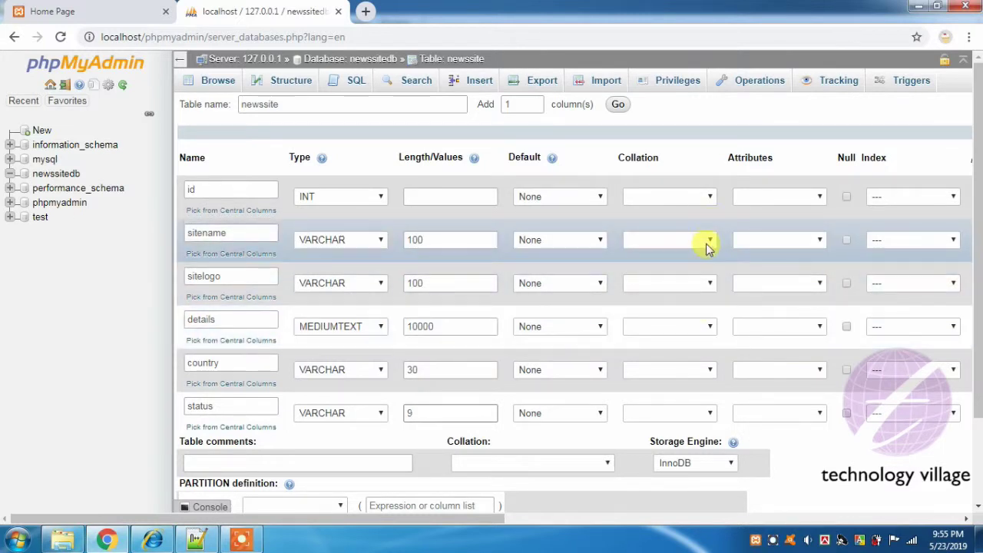
Step: Set the collation of sitename, details, country and status to utf8_general_ci, and of sitelogo to utf8_estonian_ci
left_click(707, 243)
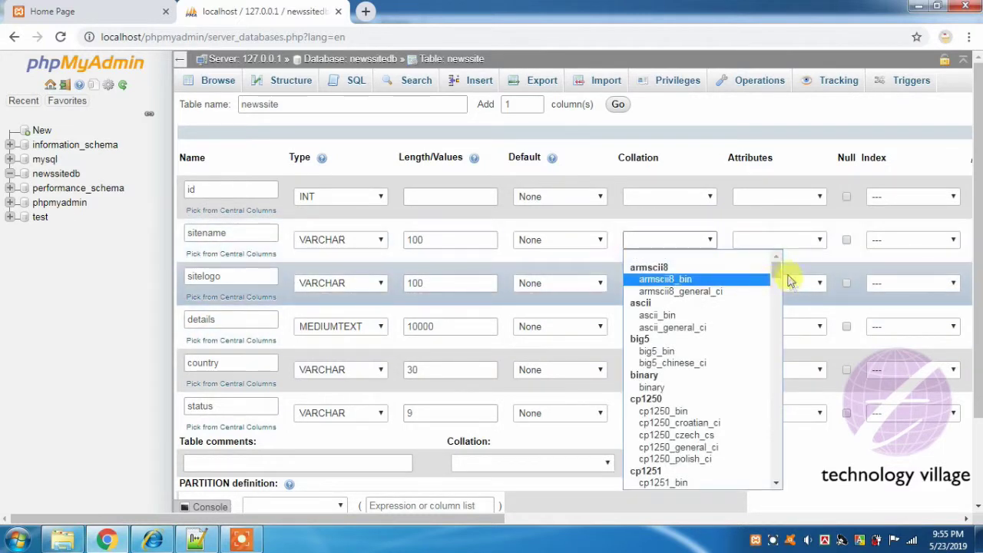
left_click_drag(777, 270, 777, 415)
left_click(681, 374)
left_click(691, 370)
left_click_drag(776, 338, 774, 277)
left_click(703, 275)
left_click(669, 414)
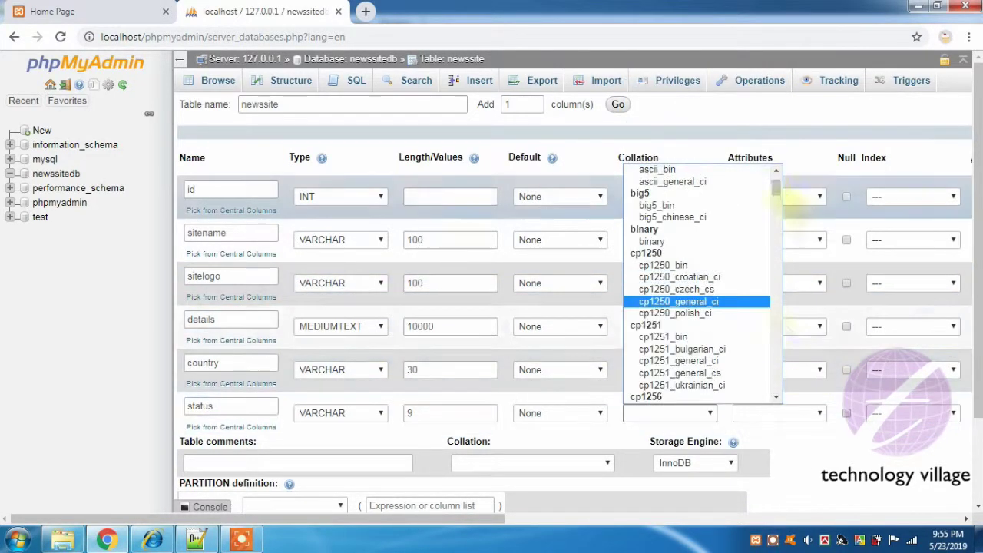
left_click(676, 307)
Step: Make the id column auto-increment with a PRIMARY index on it
left_click_drag(465, 520, 519, 520)
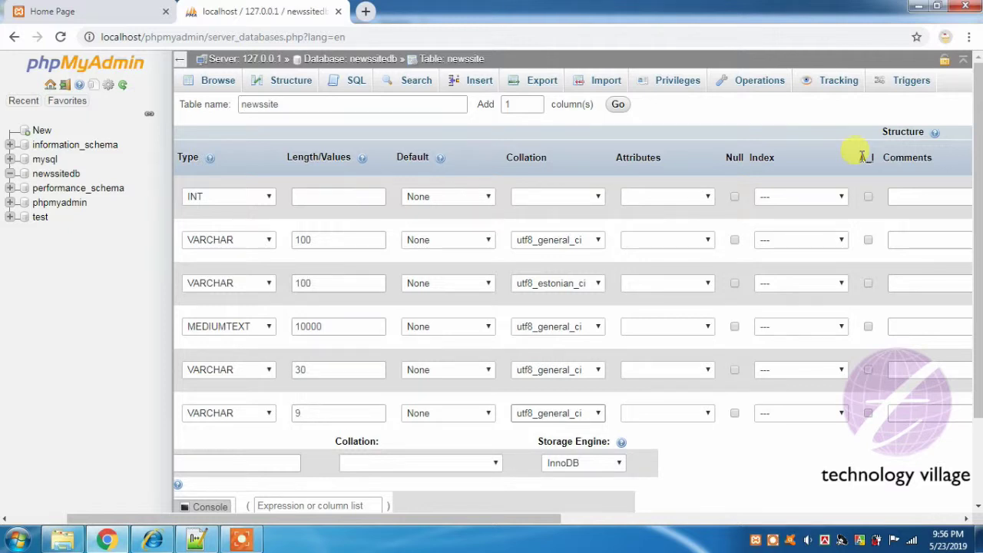
left_click(869, 199)
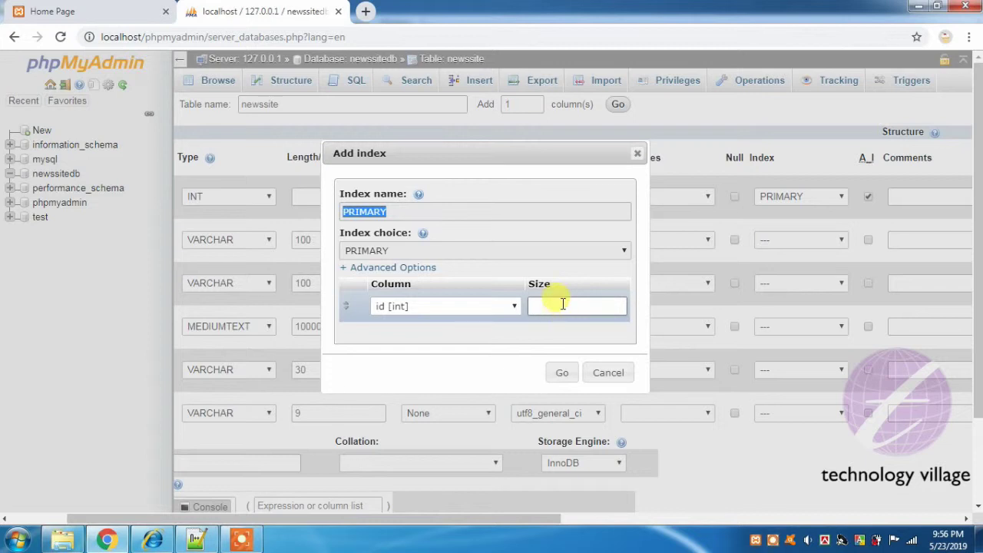
left_click(562, 372)
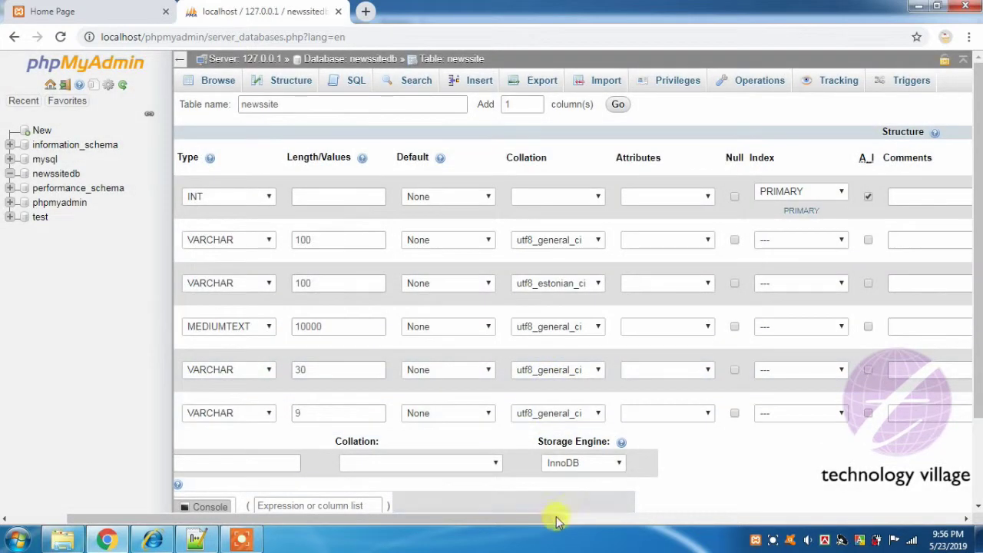
Step: Save the newssite table definition to create the table
left_click_drag(556, 518, 467, 519)
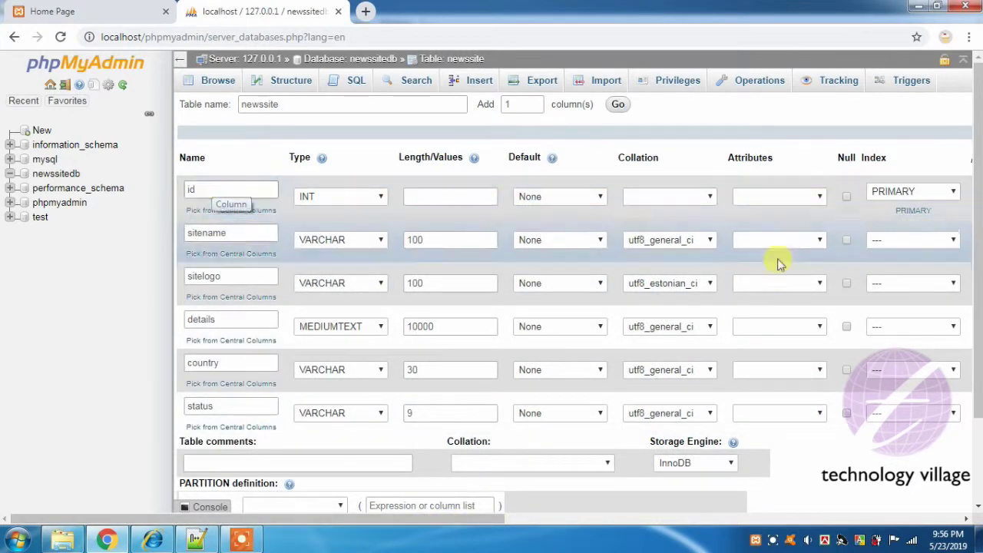
scroll(977, 226, "down", 2)
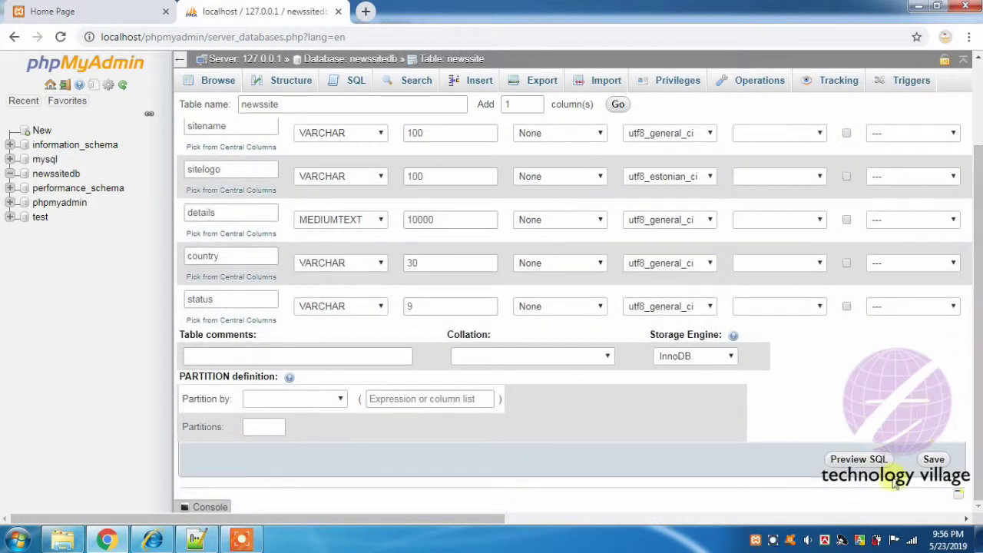
left_click(933, 459)
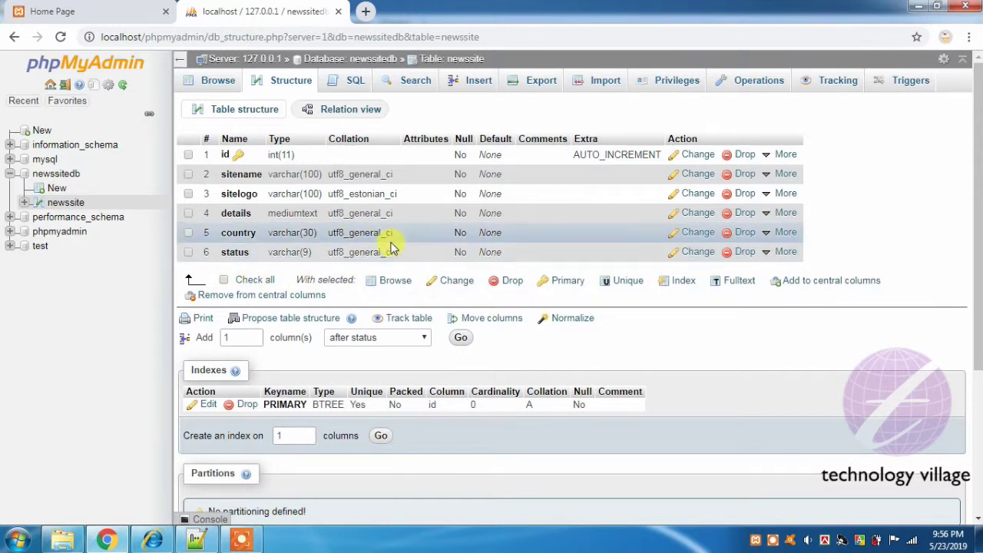
Step: Start a new newssite record with sitename Prothom Alo and sitelogo prothomalo.jpg
left_click(478, 82)
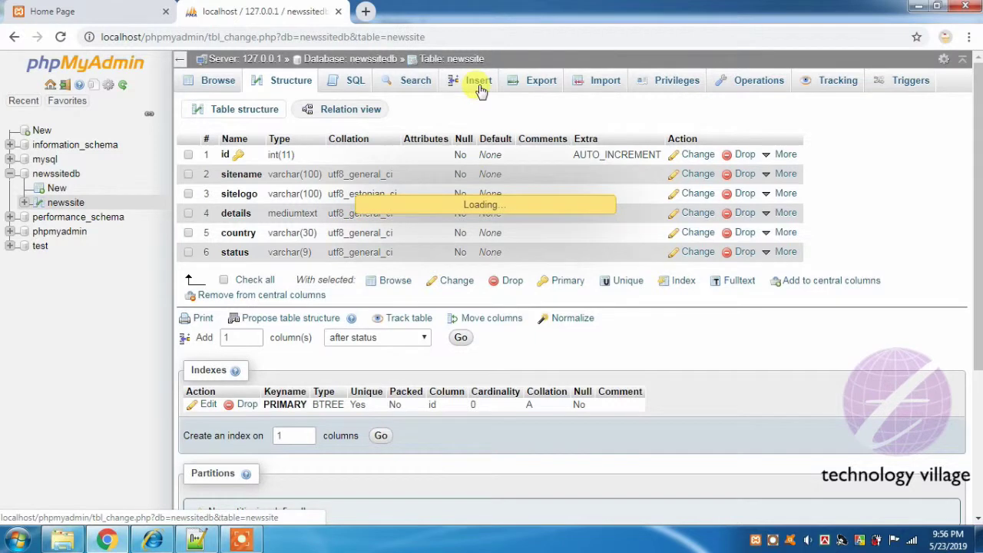
left_click(106, 11)
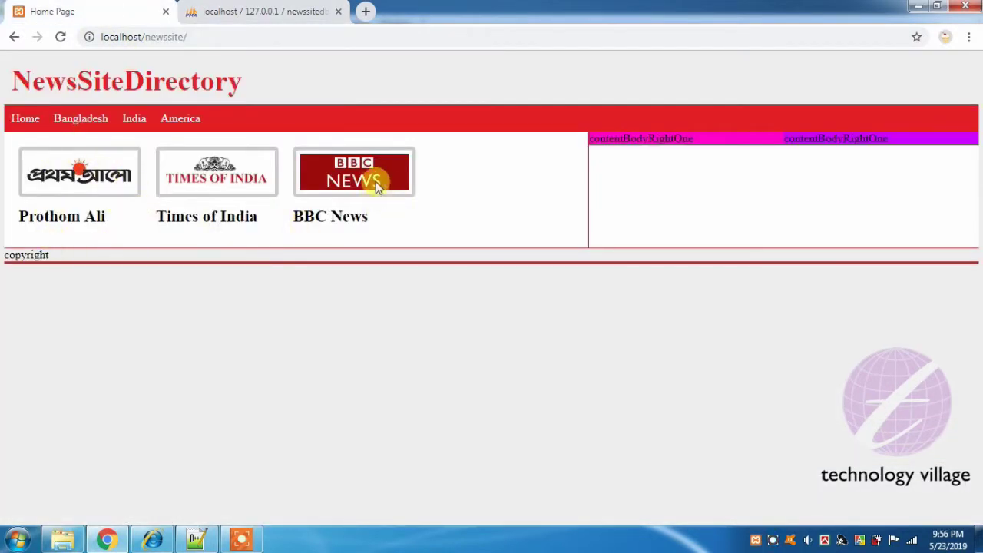
left_click(237, 9)
left_click(527, 160)
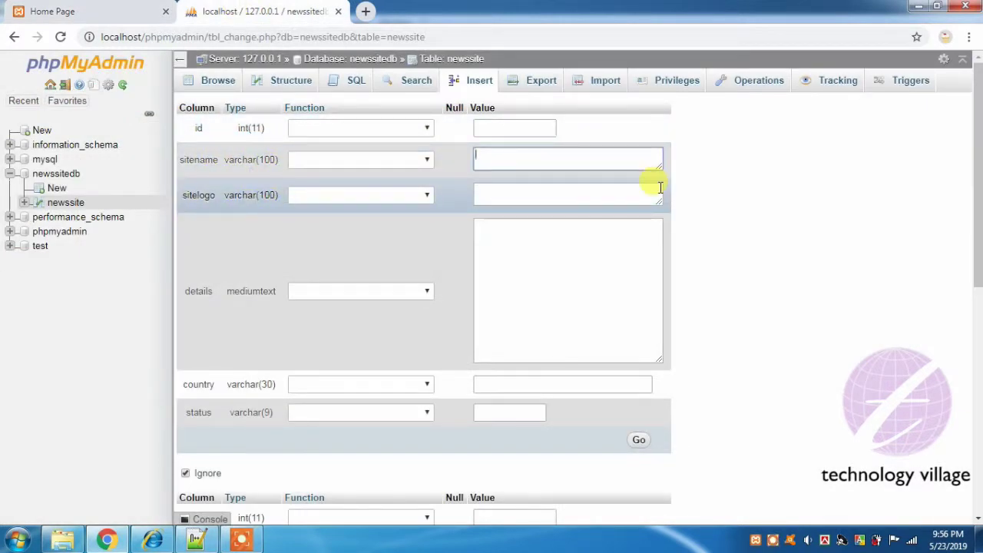
type("Prothom Alo")
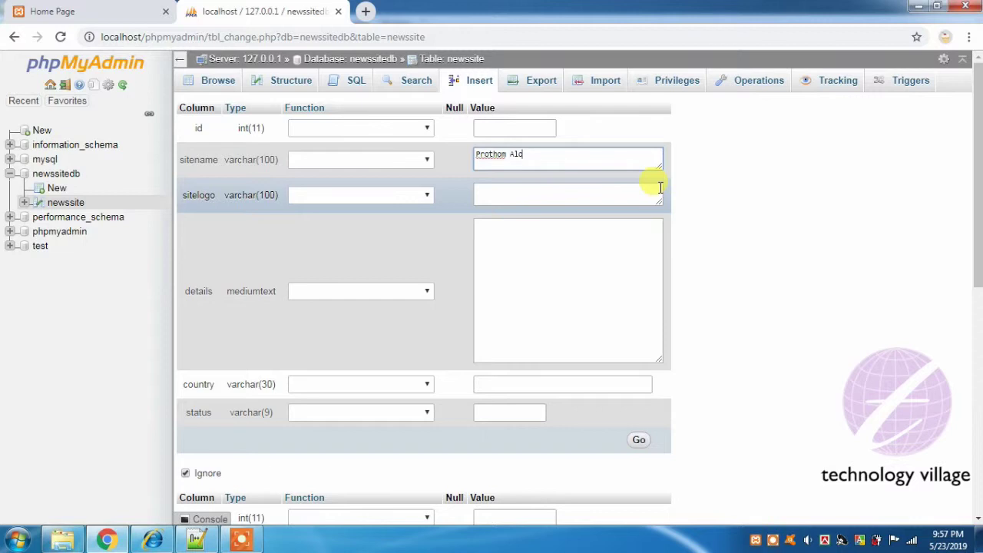
left_click(660, 187)
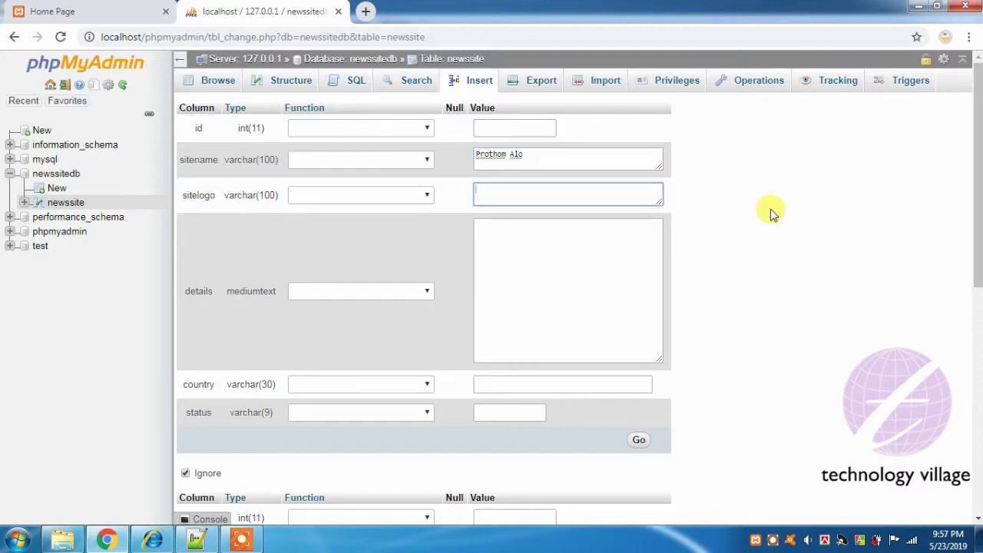
type("prothomalo.jpg")
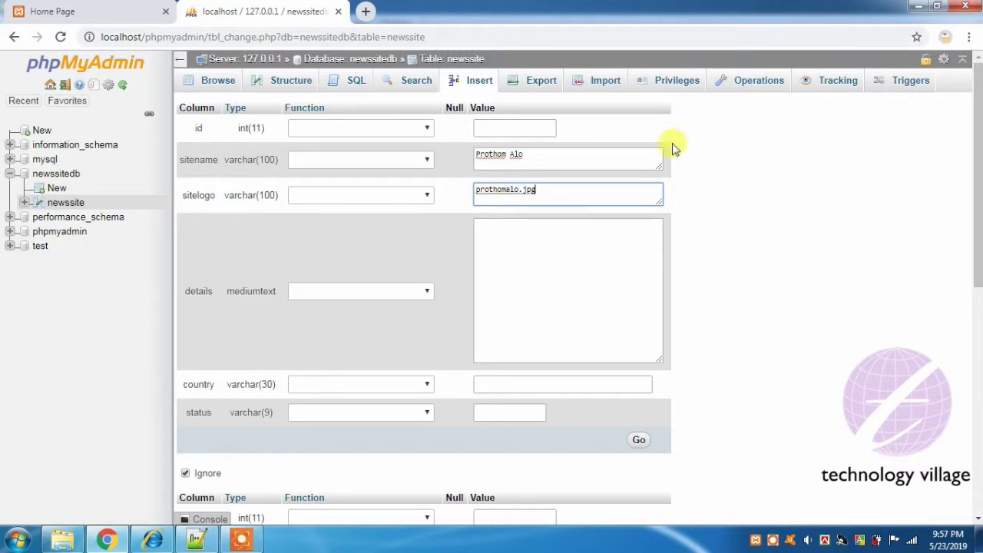
Step: Complete the first record with details Prothom Alo, country bangladesh and status publish
left_click(547, 275)
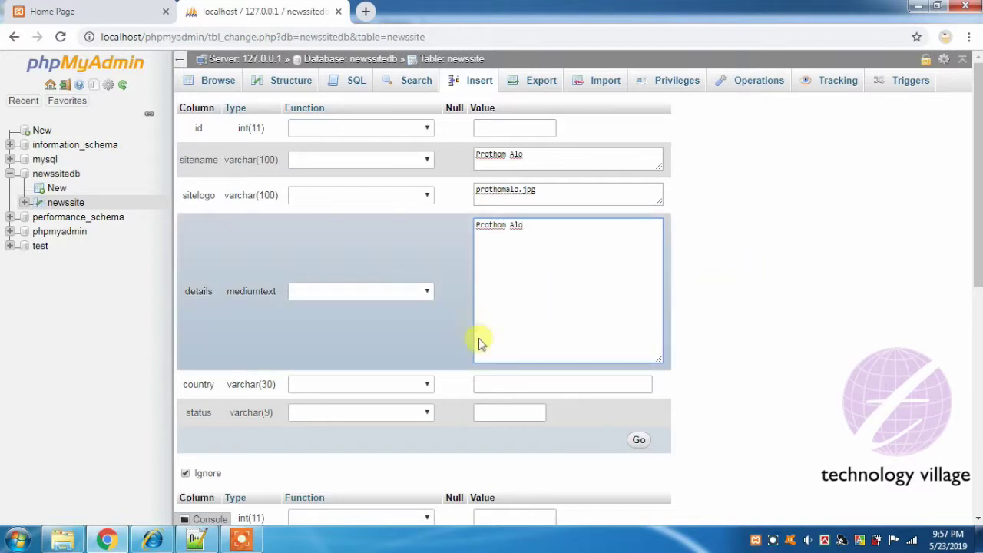
left_click(508, 386)
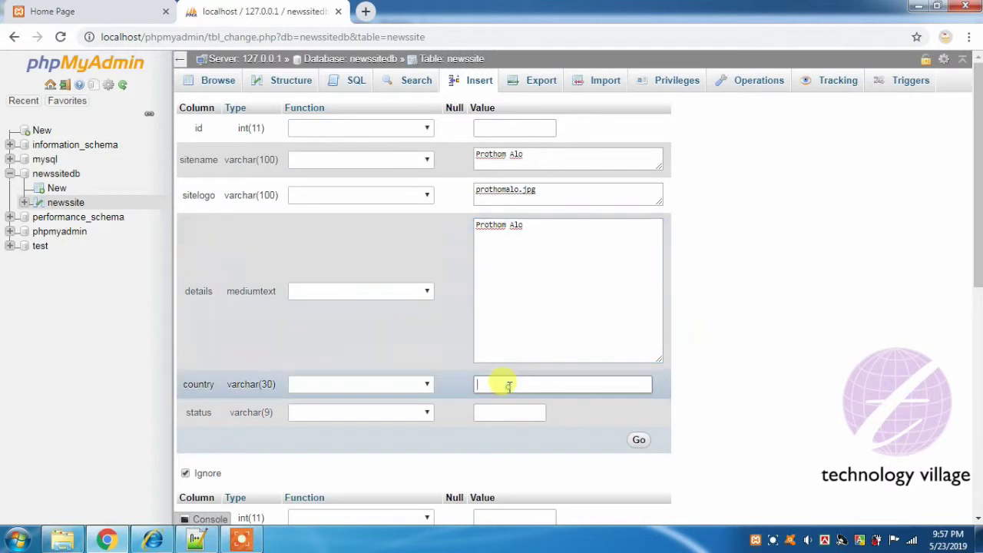
type("bangladesh")
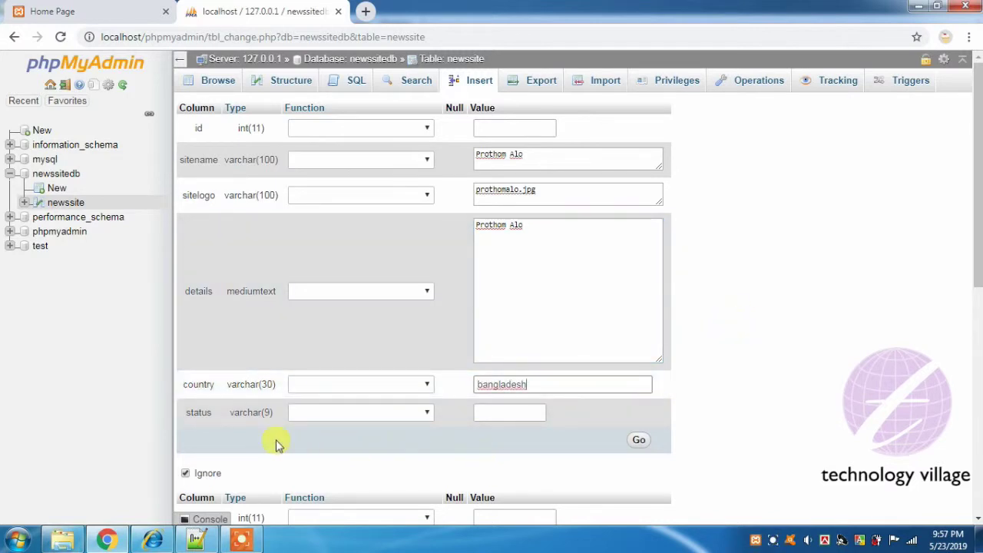
left_click(480, 412)
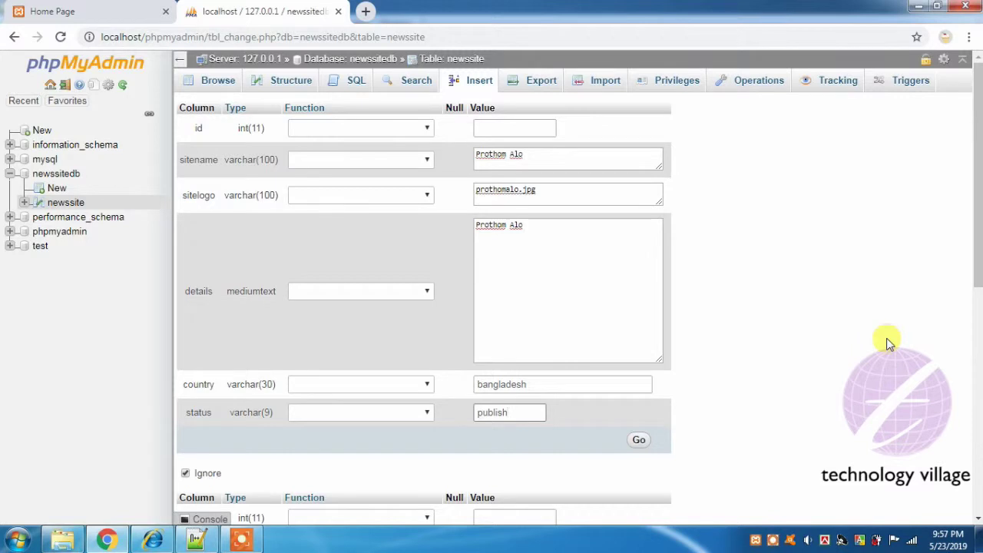
Step: Include the second record in the insertion and enter sitename Times of India and sitelogo timesofindia.jpg
scroll(862, 346, "down", 3)
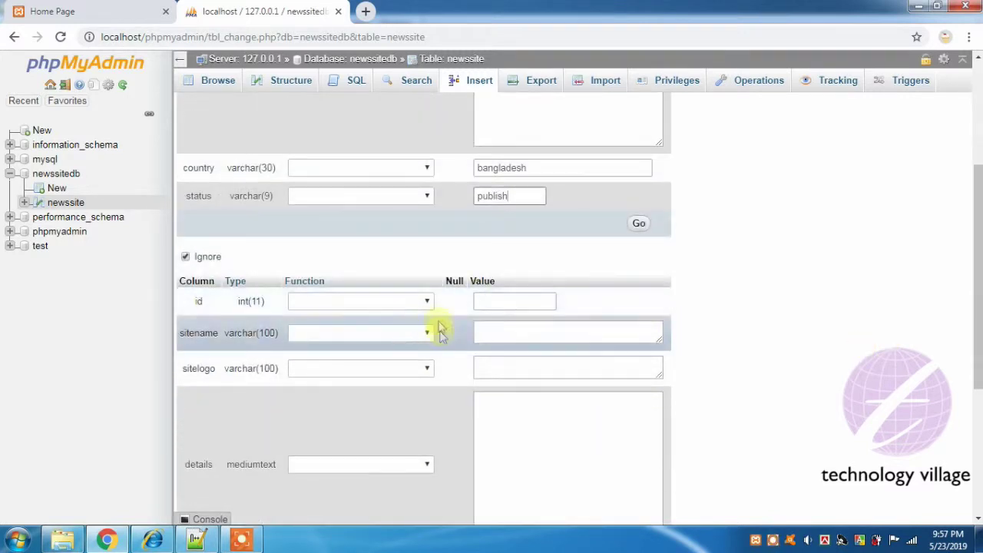
left_click(185, 258)
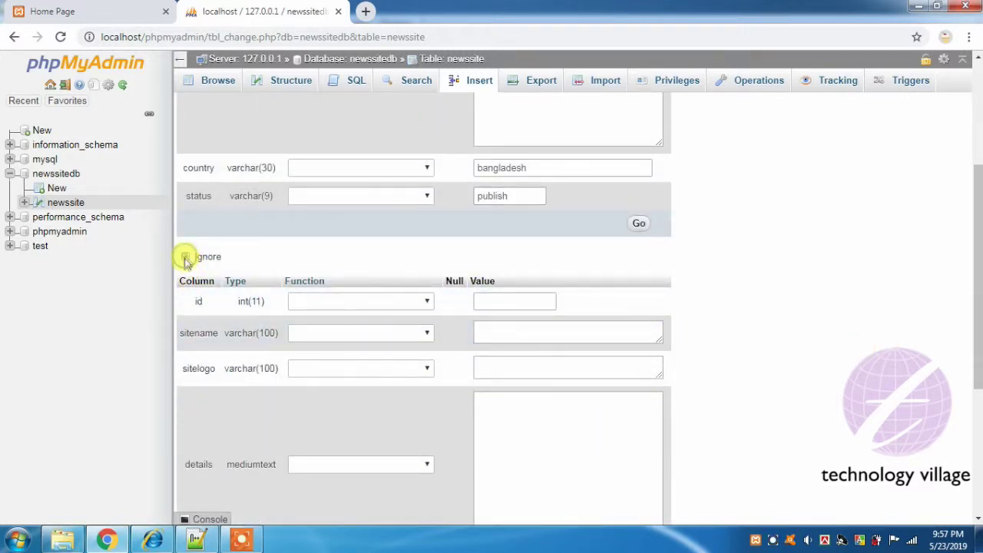
scroll(257, 369, "down", 1)
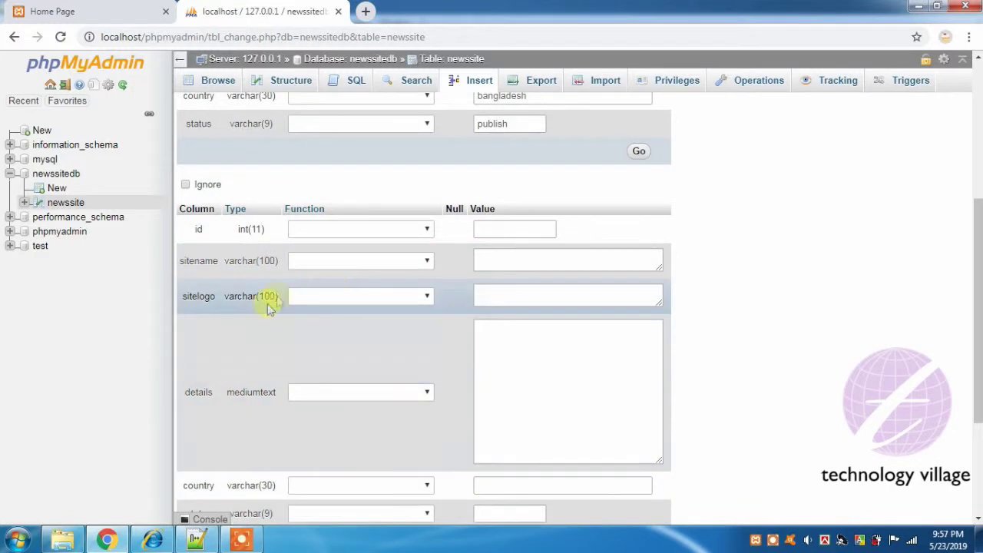
left_click(531, 262)
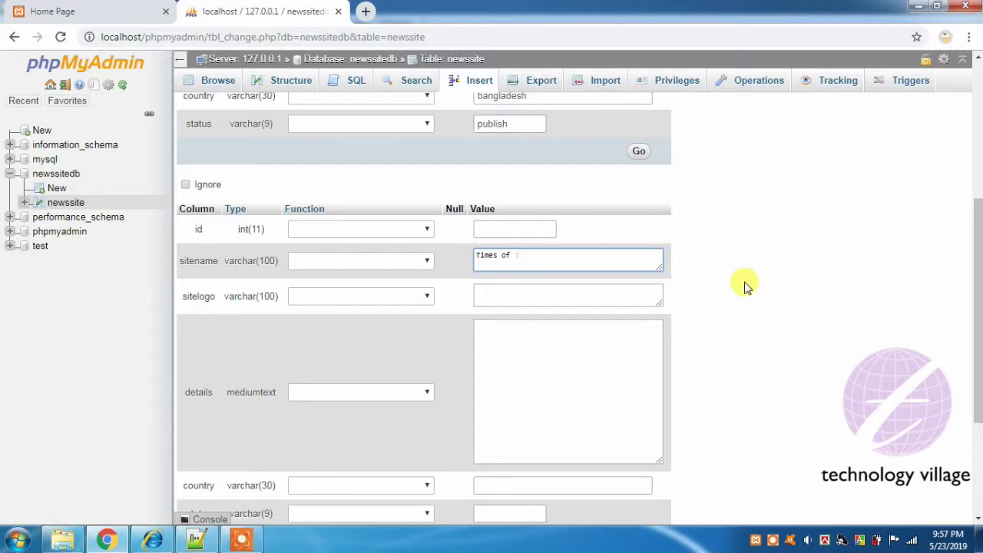
left_click(560, 292)
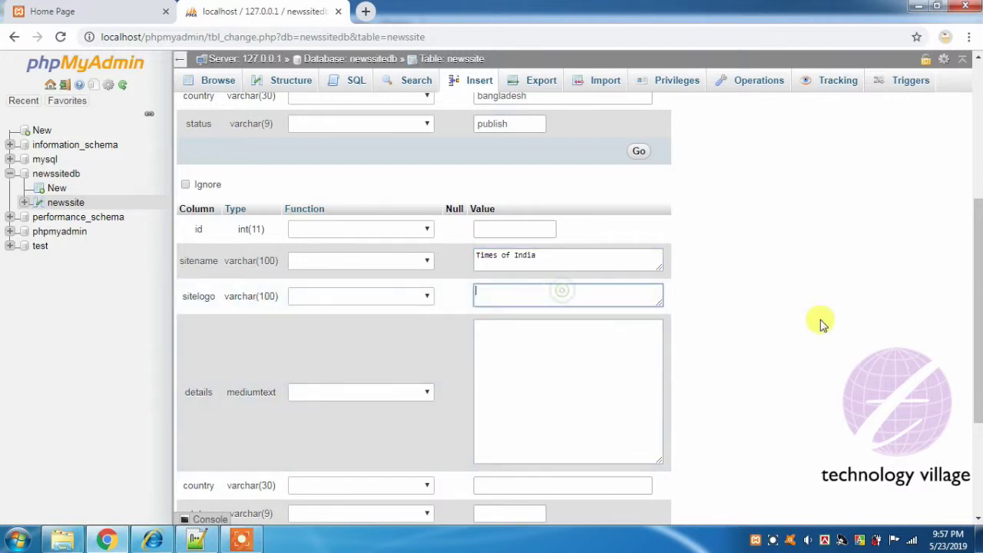
type("timesofindia.jpg")
Step: Copy the second record's sitename, Times of India, into its details field
left_click(548, 408)
triple_click(564, 255)
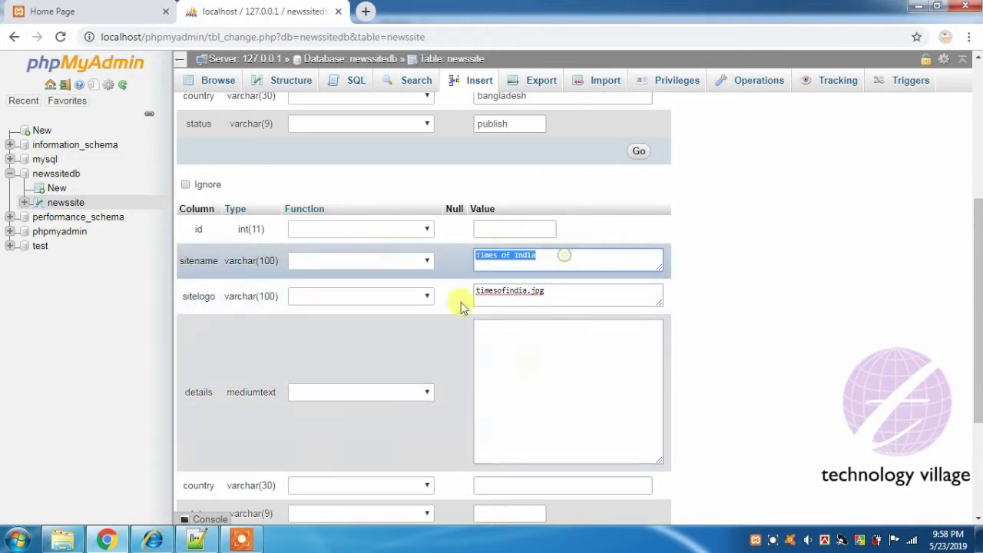
key("ctrl+c")
left_click(564, 384)
key("ctrl+v")
Step: Set the second record's country to india and its status to publish
scroll(431, 410, "down", 2)
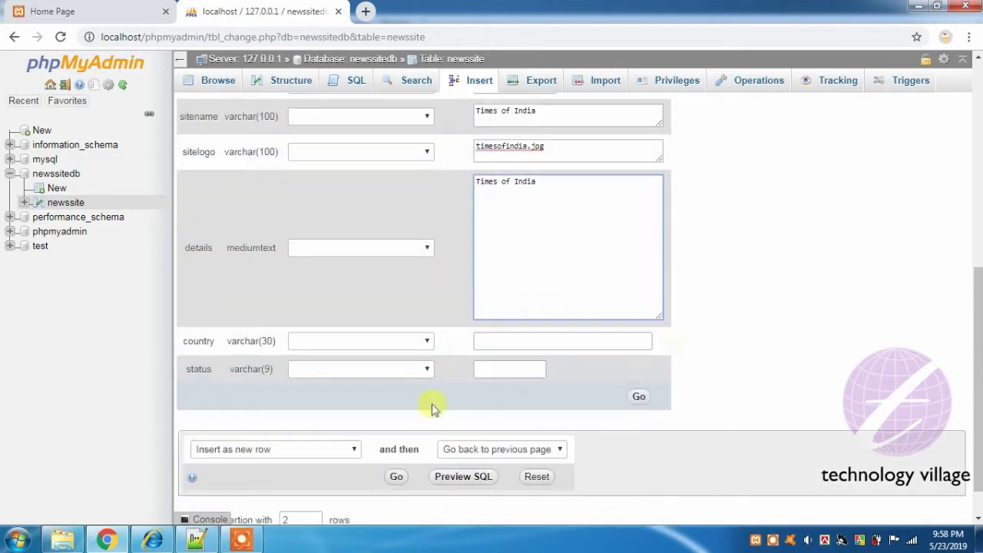
left_click(491, 344)
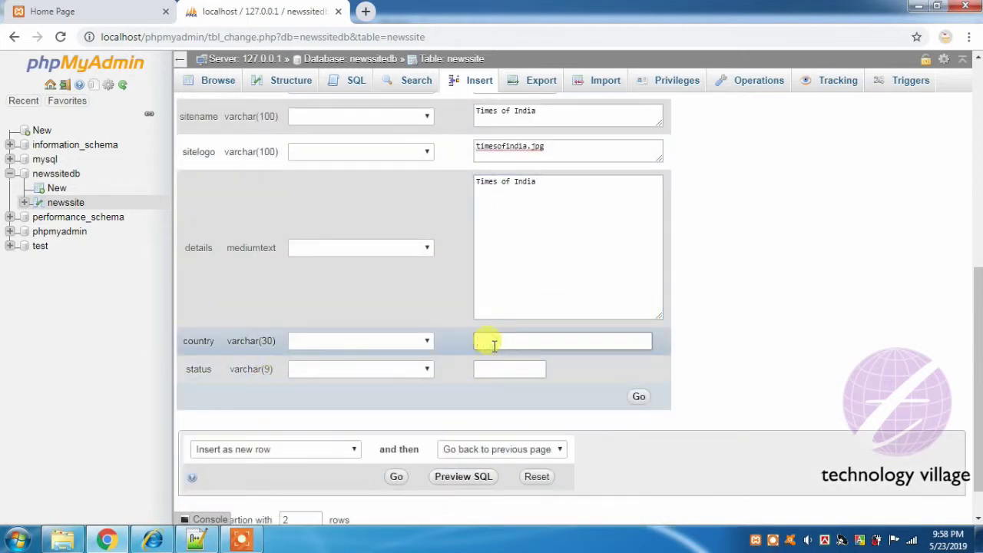
left_click(486, 370)
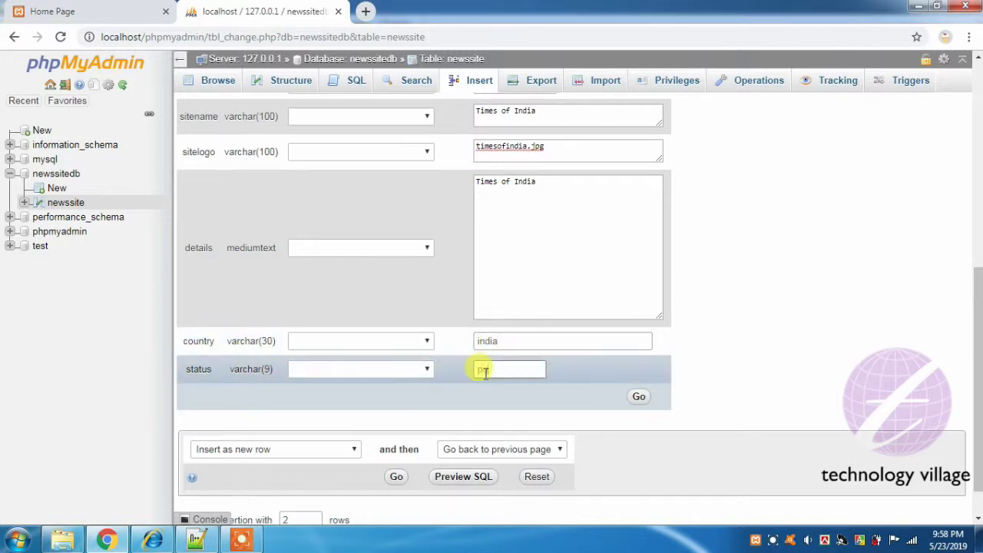
type("publish")
scroll(324, 411, "down", 1)
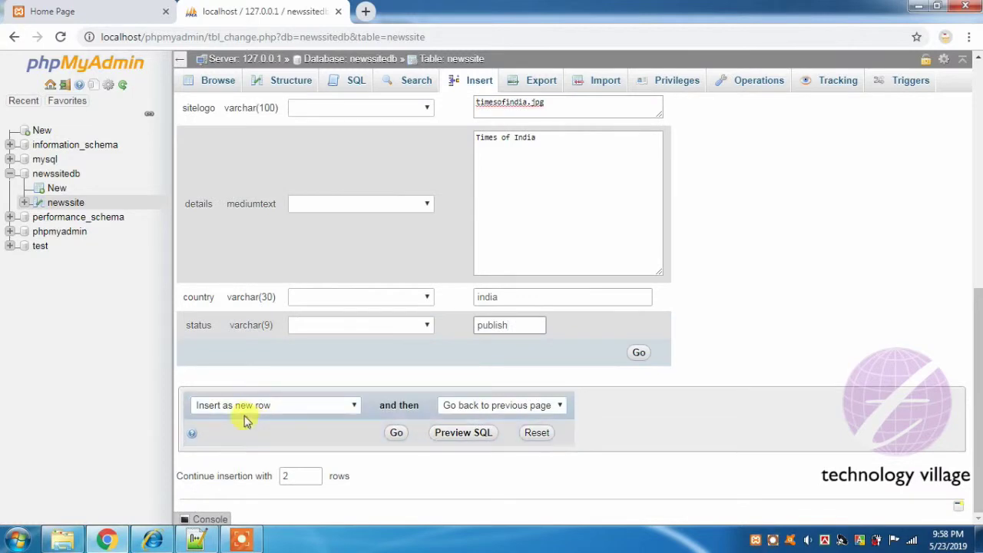